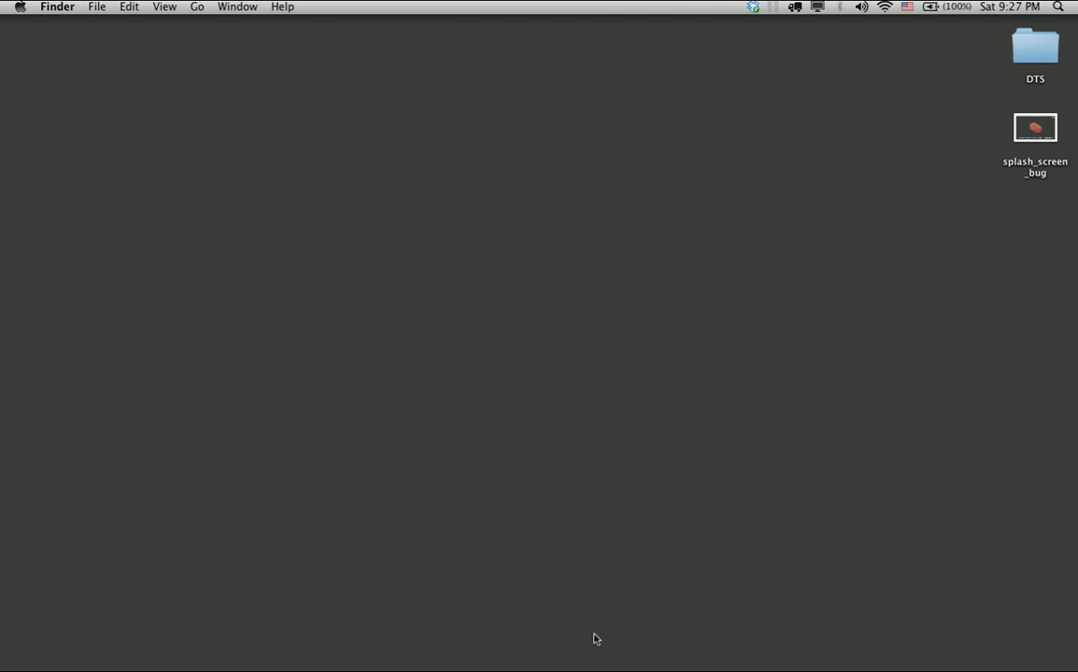
# Switch to Origami Design and start a new issue.
pyautogui.moveTo(625, 665)
pyautogui.click(626, 643)
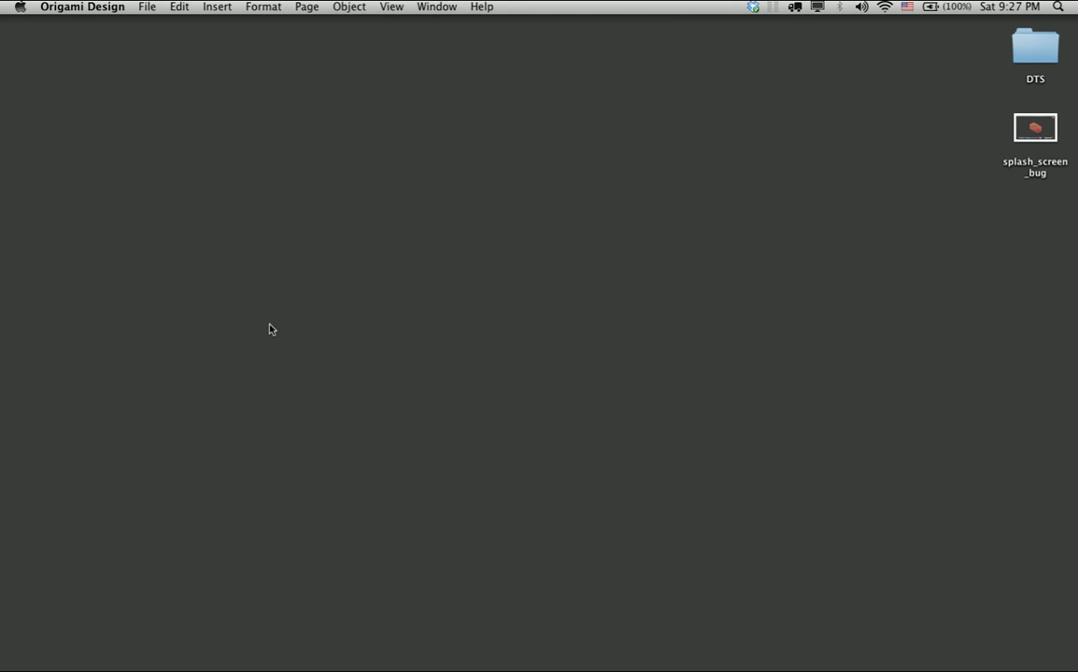
pyautogui.click(147, 6)
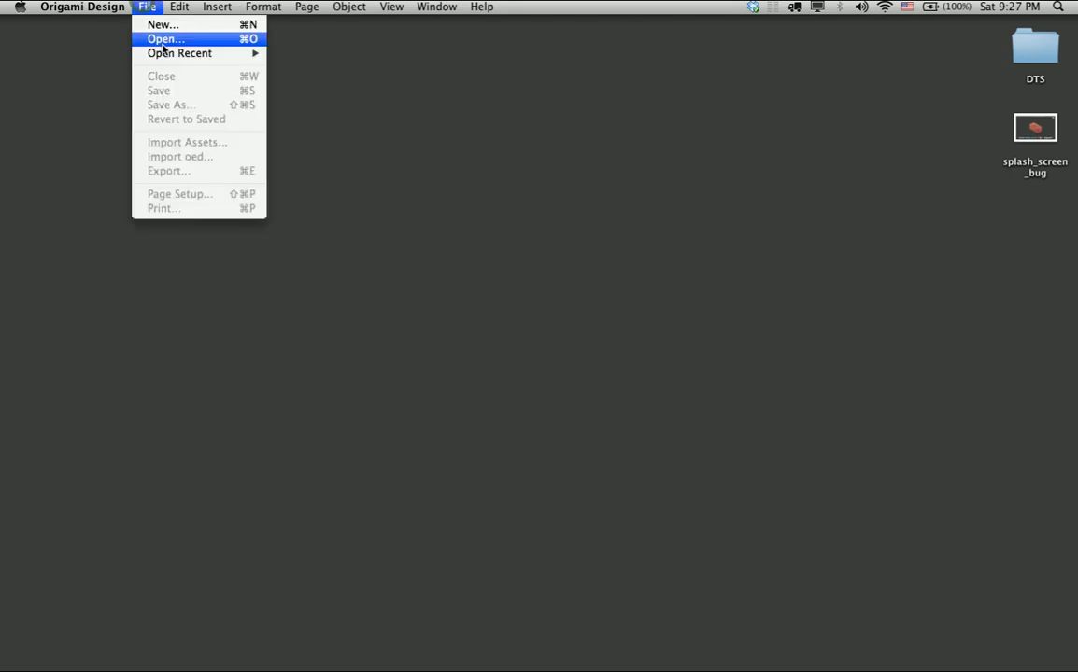
pyautogui.click(140, 23)
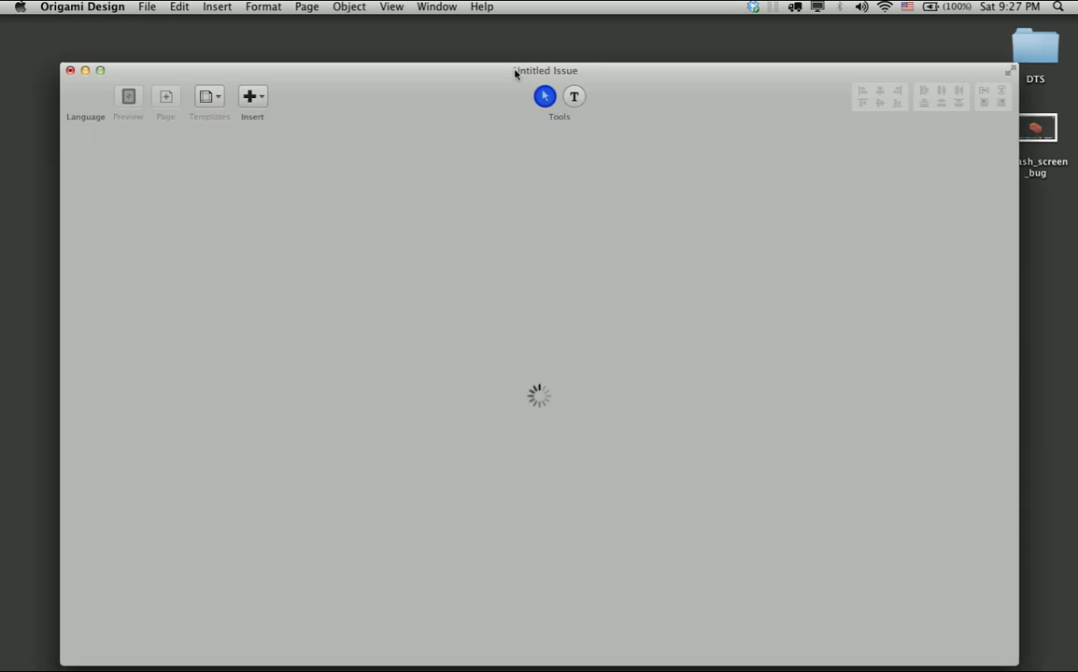
pyautogui.moveTo(515, 74); pyautogui.dragTo(505, 73)
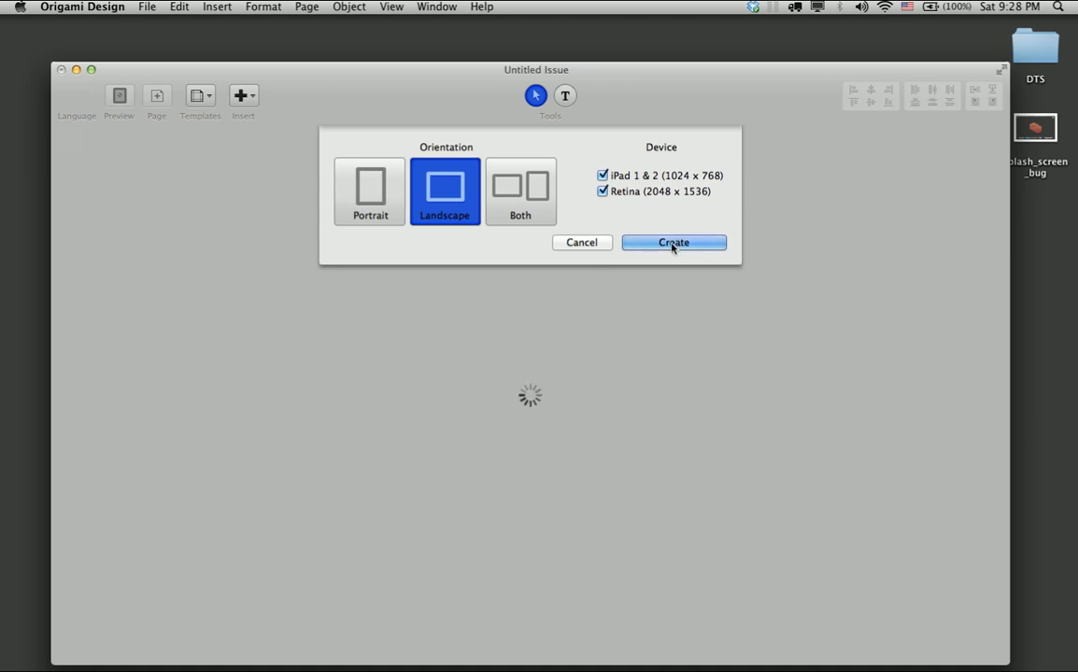
# Create the issue with both orientations for iPad 1 & 2 and Retina, and reposition its window.
pyautogui.click(509, 194)
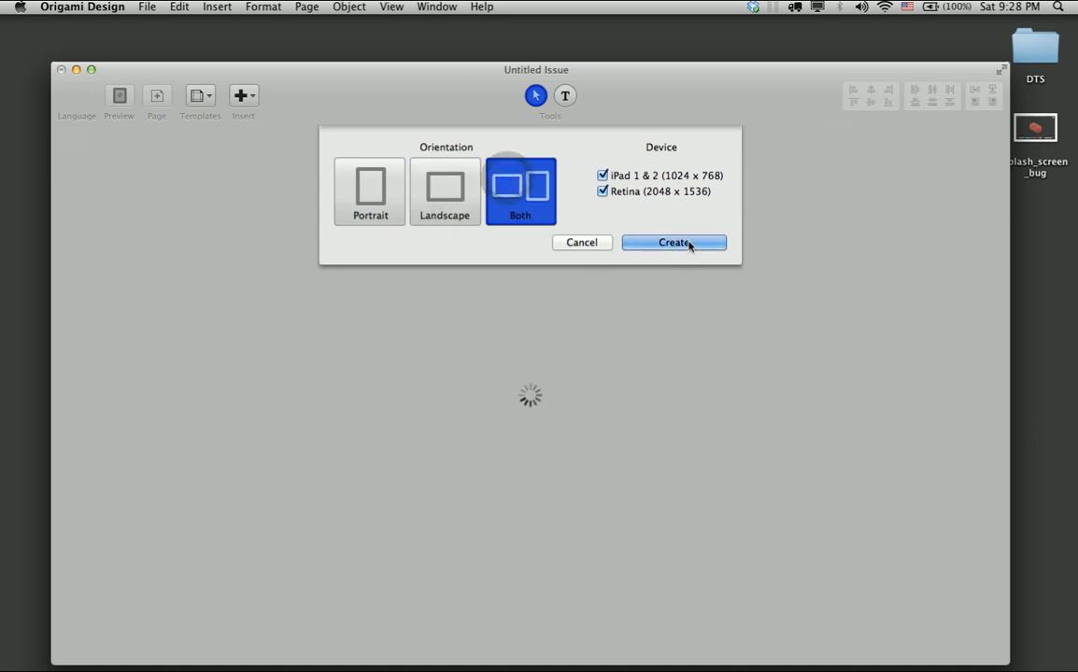
pyautogui.click(690, 244)
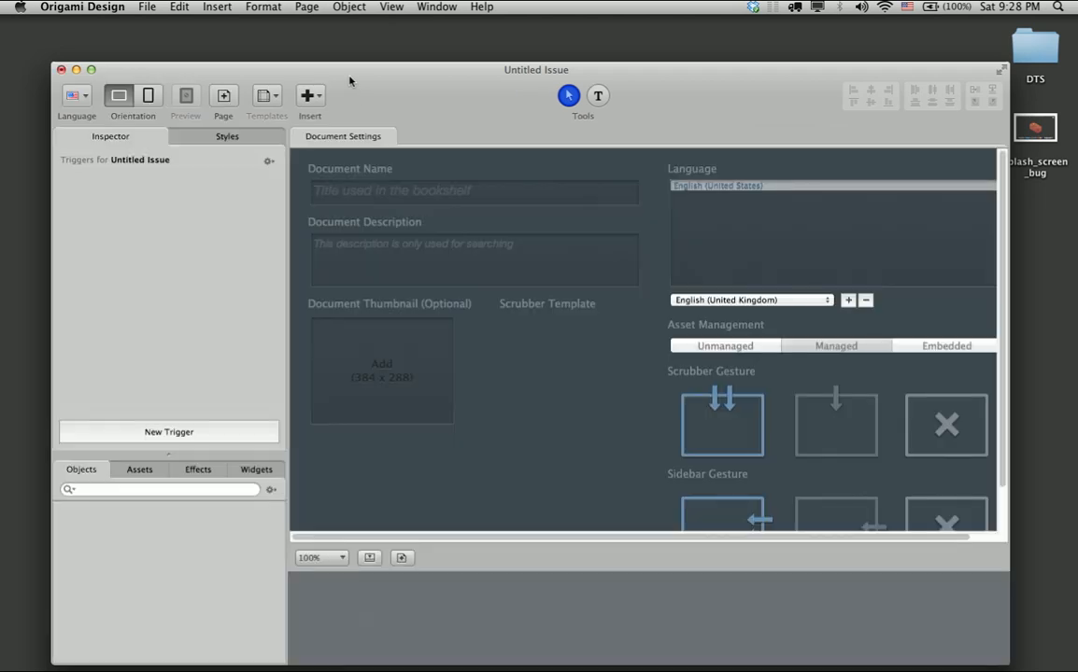
pyautogui.moveTo(349, 78); pyautogui.dragTo(332, 70)
pyautogui.click(75, 62)
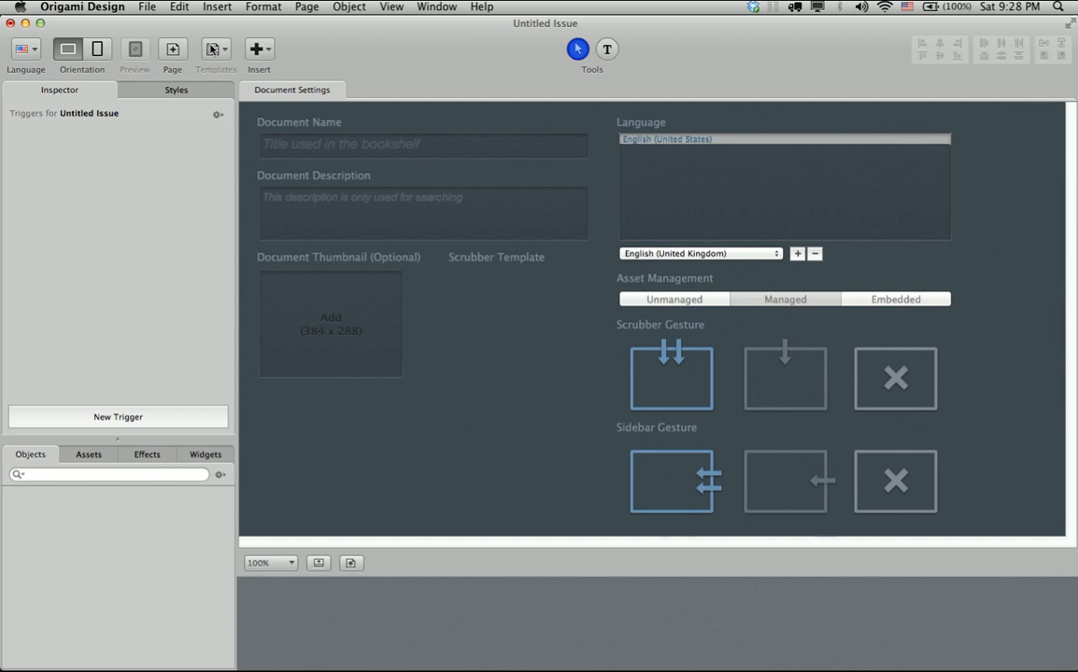
# Add a first page to the new issue.
pyautogui.click(258, 49)
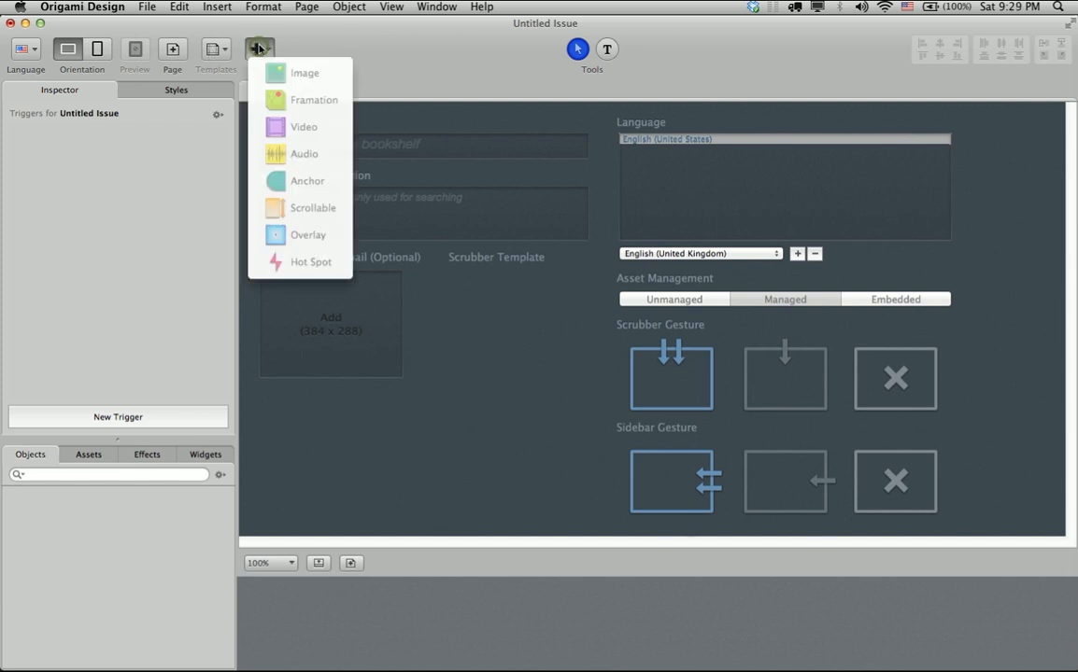
pyautogui.click(338, 42)
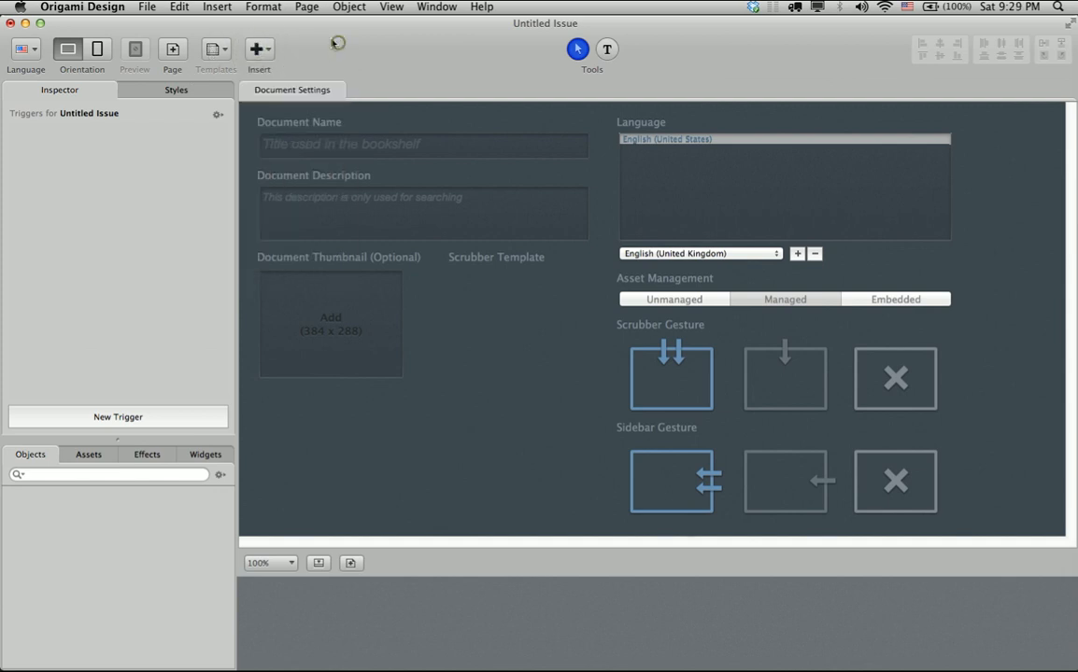
pyautogui.click(166, 48)
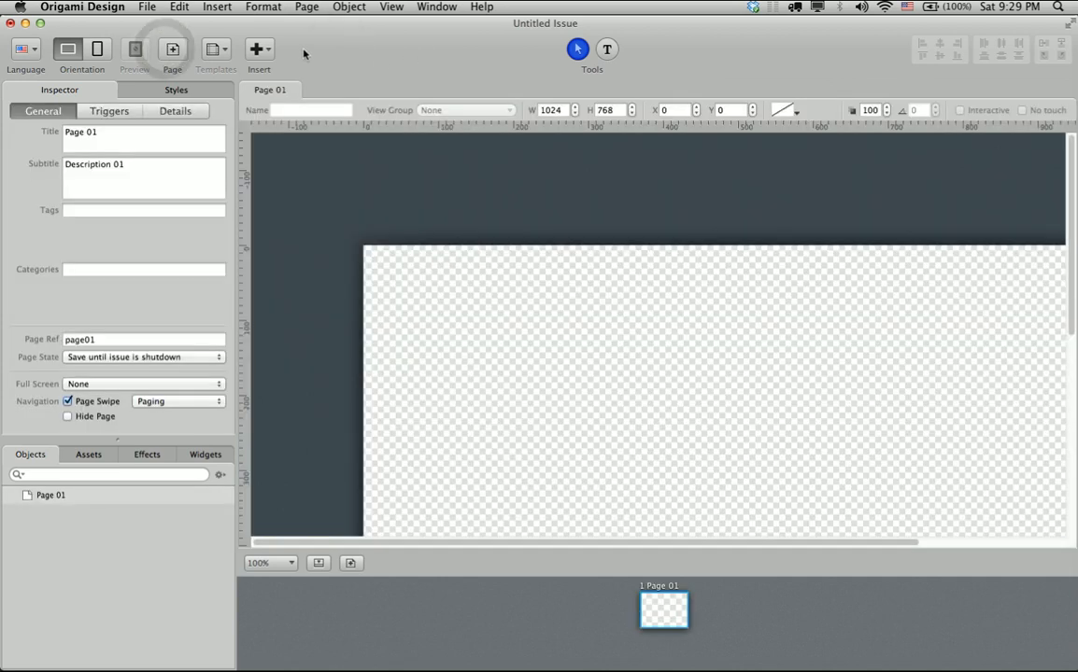
pyautogui.click(258, 49)
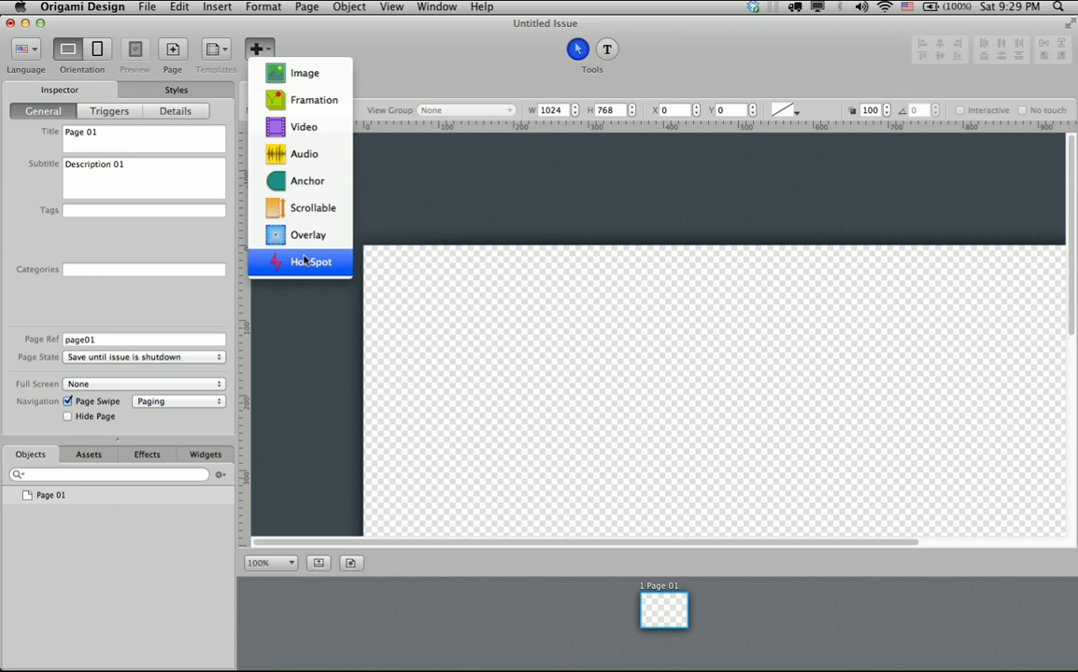
pyautogui.click(299, 306)
# Set the background colour of Page 01 to white using the RGB values.
pyautogui.click(559, 356)
pyautogui.moveTo(720, 410); pyautogui.dragTo(632, 313)
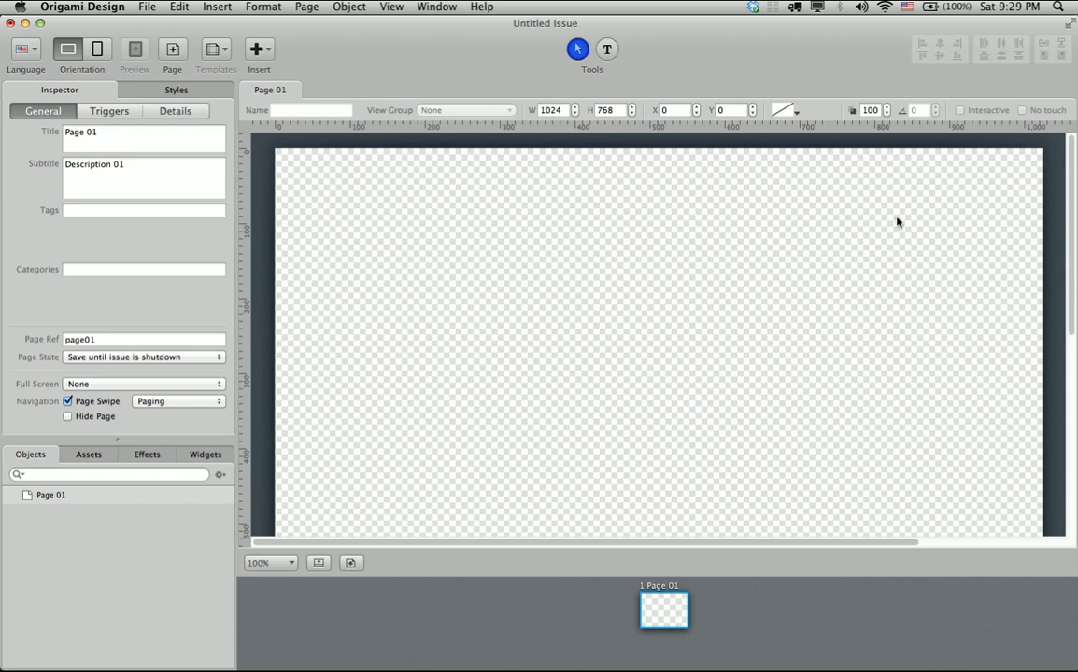
pyautogui.click(785, 109)
pyautogui.moveTo(896, 220); pyautogui.dragTo(965, 218)
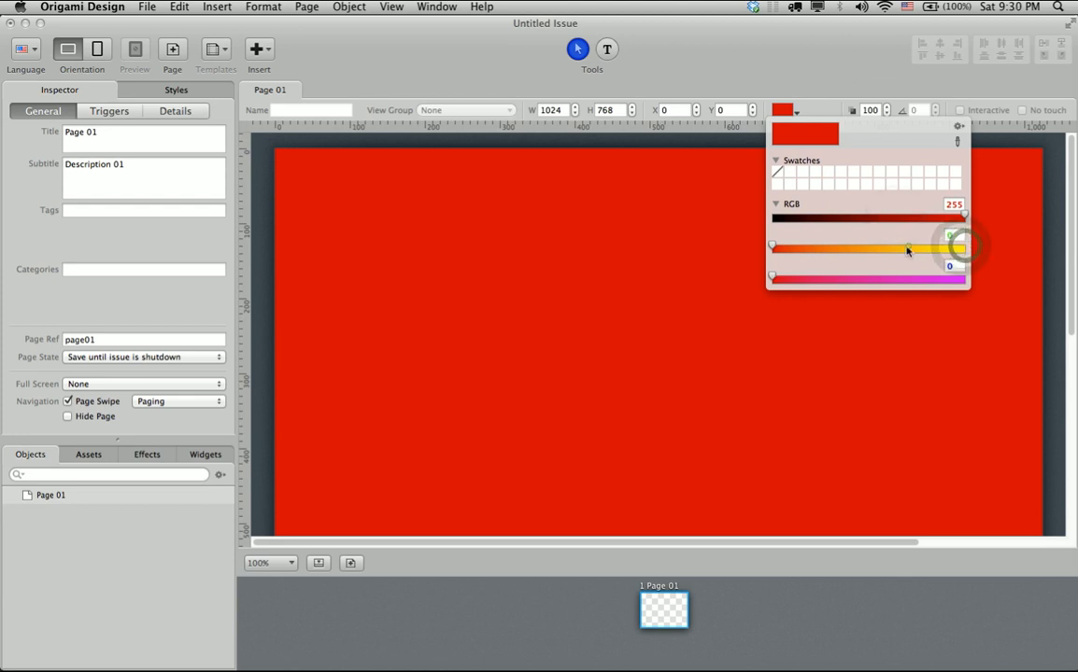
pyautogui.click(964, 245)
pyautogui.click(962, 281)
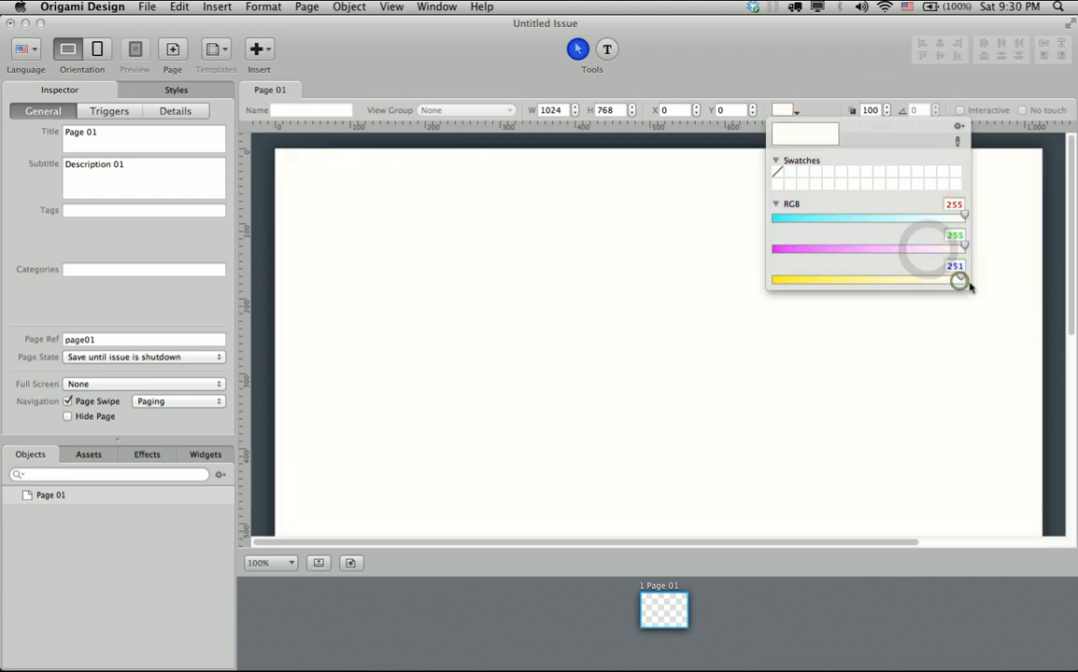
pyautogui.click(630, 304)
pyautogui.click(635, 410)
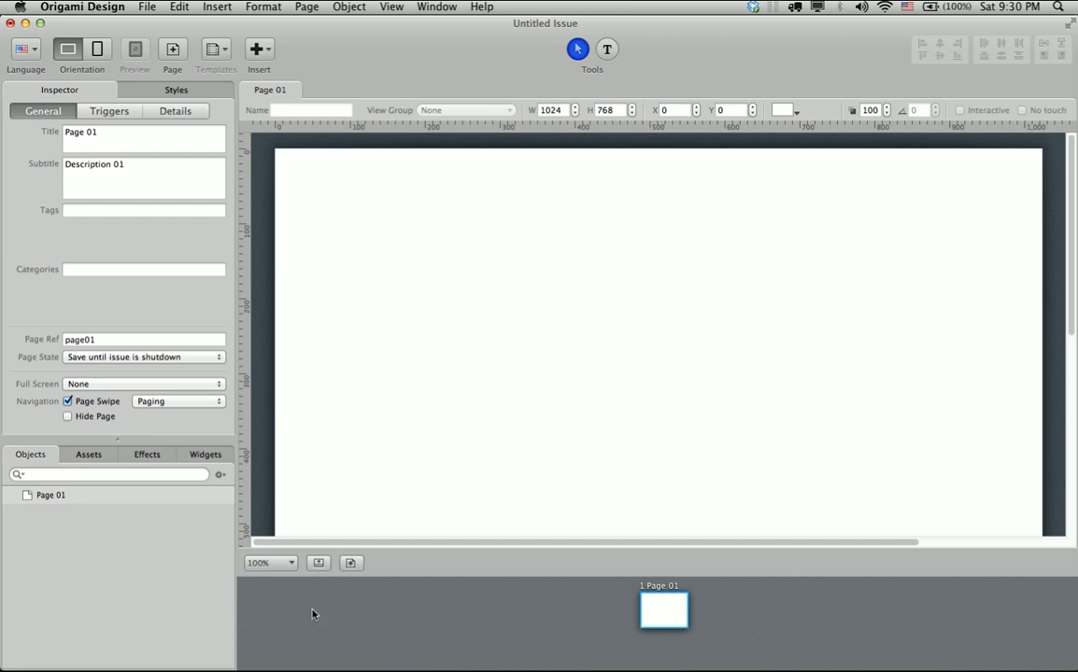
# Add four more pages after Page 01.
pyautogui.click(173, 51)
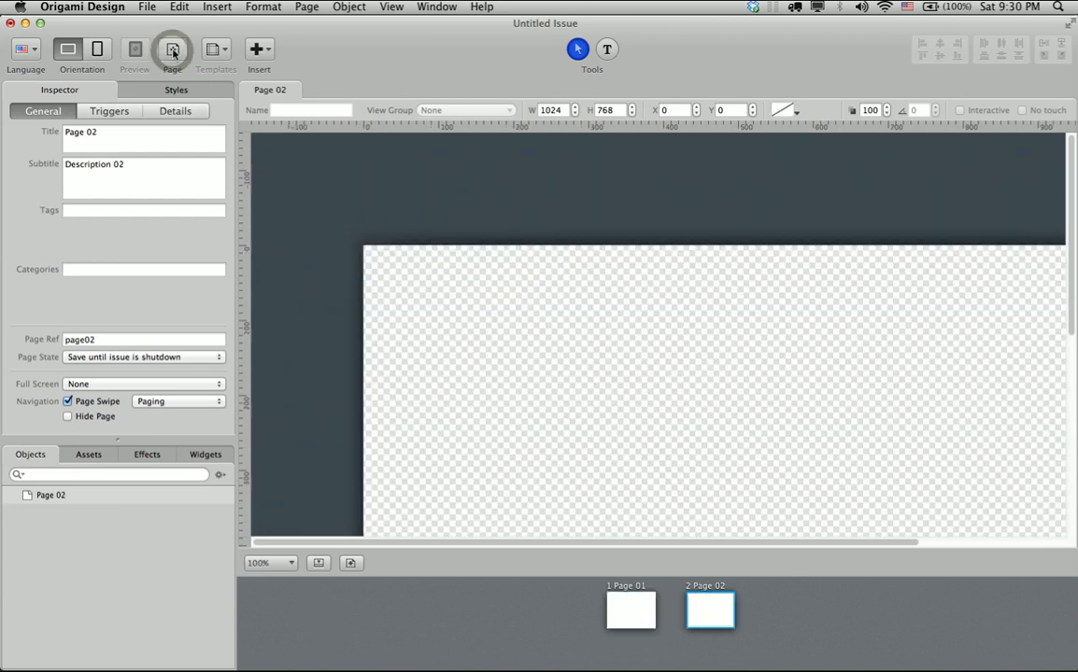
pyautogui.click(173, 52)
pyautogui.click(173, 51)
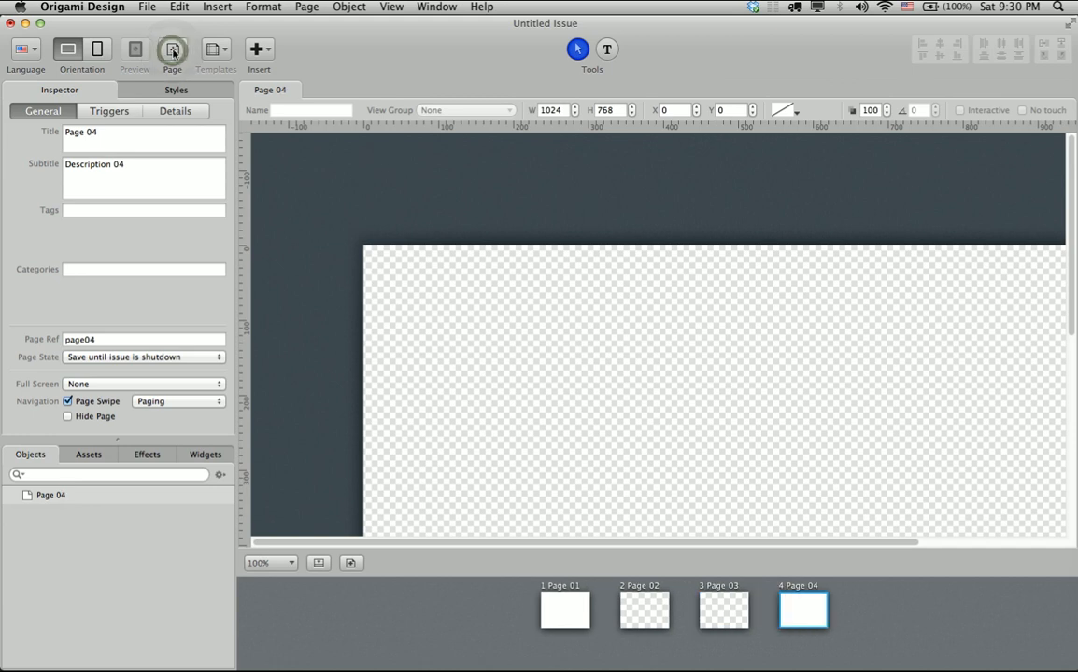
pyautogui.click(173, 51)
# Set the background colour of Page 02 to red, RGB 255, 0, 0.
pyautogui.click(609, 615)
pyautogui.click(687, 417)
pyautogui.moveTo(678, 409); pyautogui.dragTo(597, 319)
pyautogui.click(582, 297)
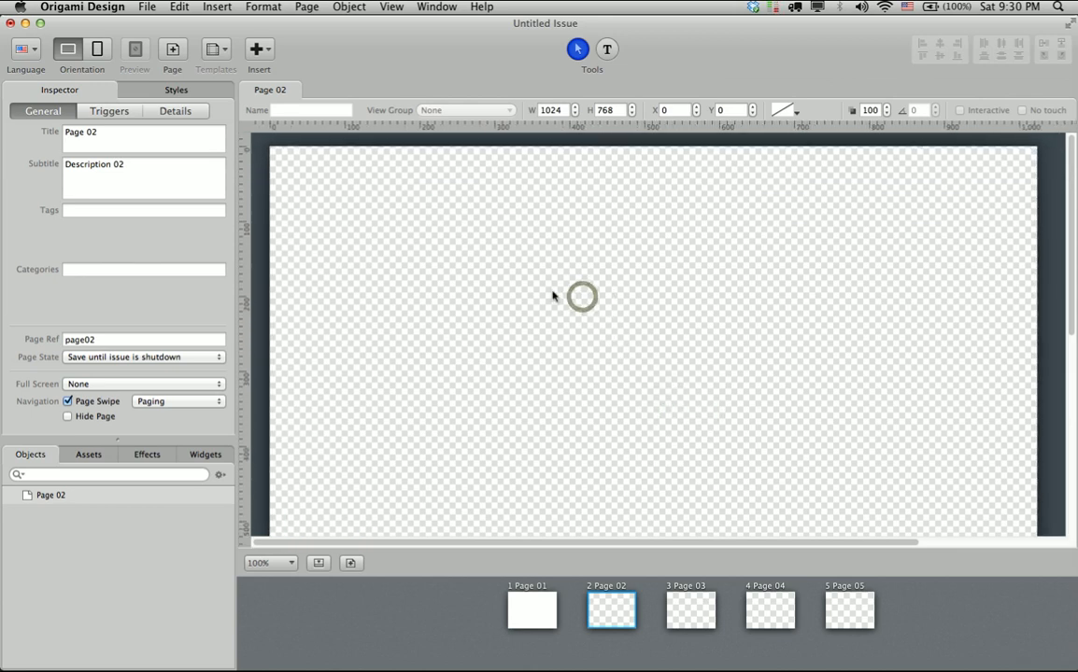
pyautogui.click(782, 110)
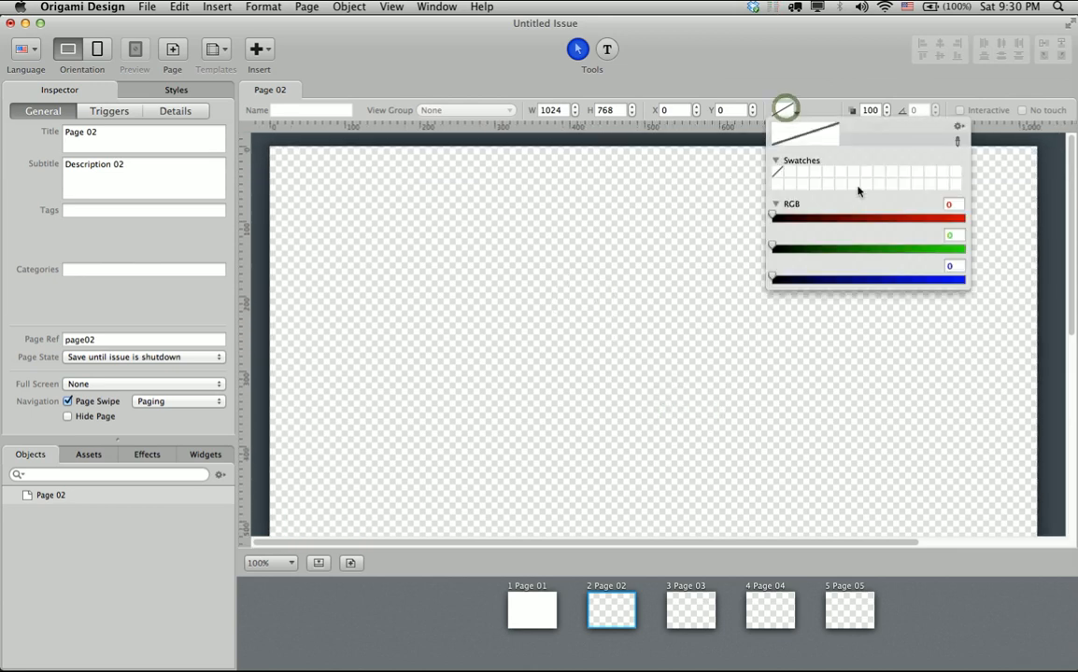
pyautogui.click(953, 218)
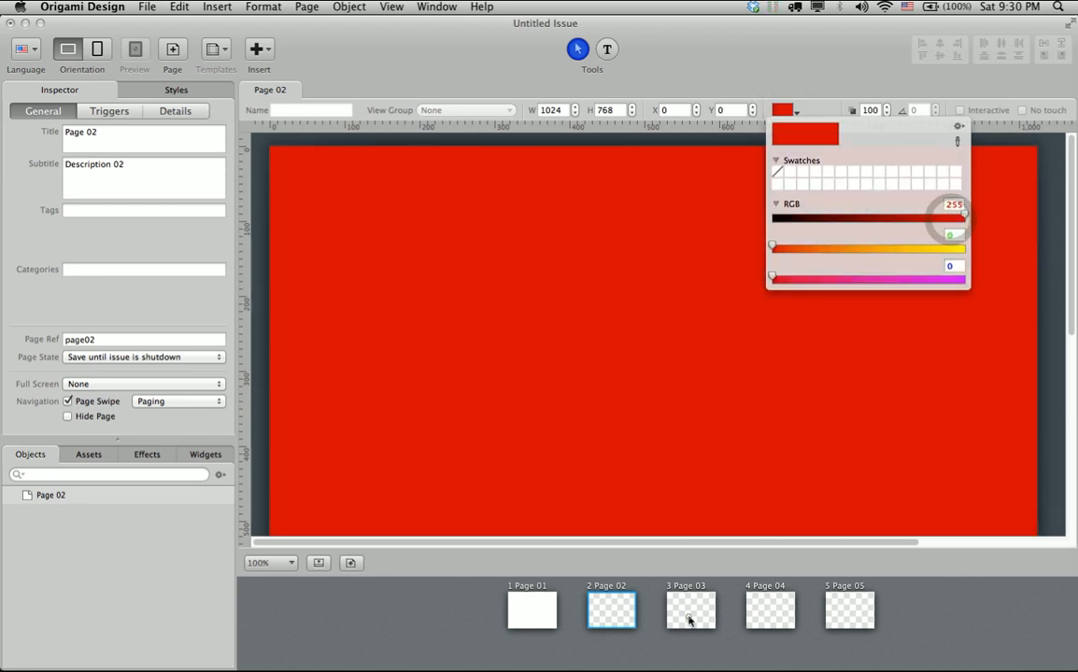
# Set the background colour of Page 03 to bright green using only the green RGB value.
pyautogui.click(688, 615)
pyautogui.click(688, 615)
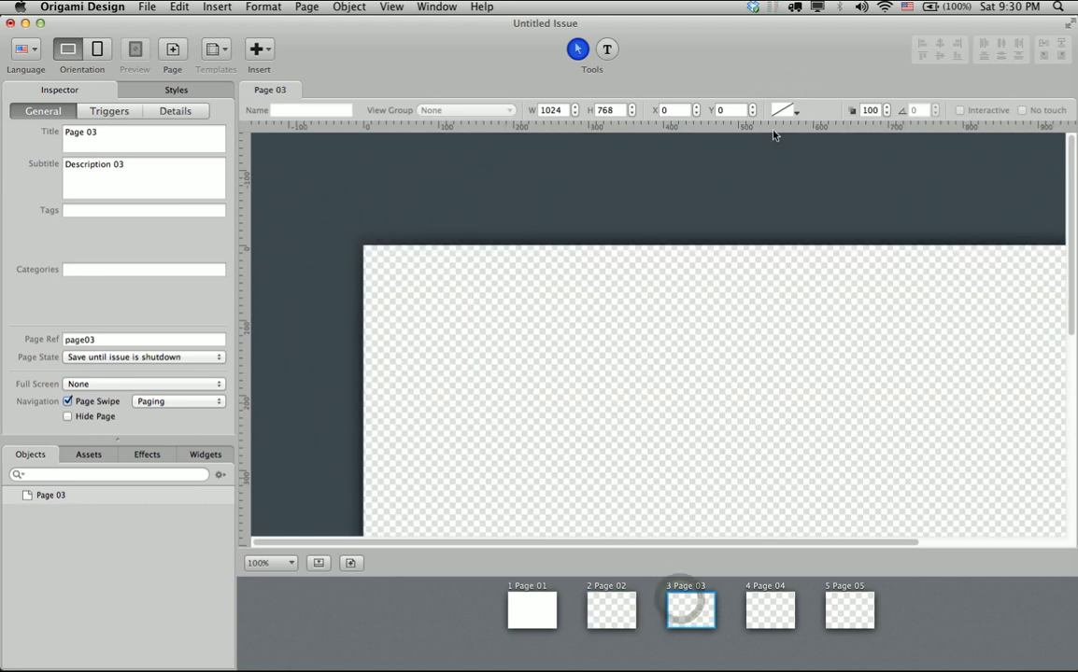
pyautogui.click(783, 110)
pyautogui.click(934, 250)
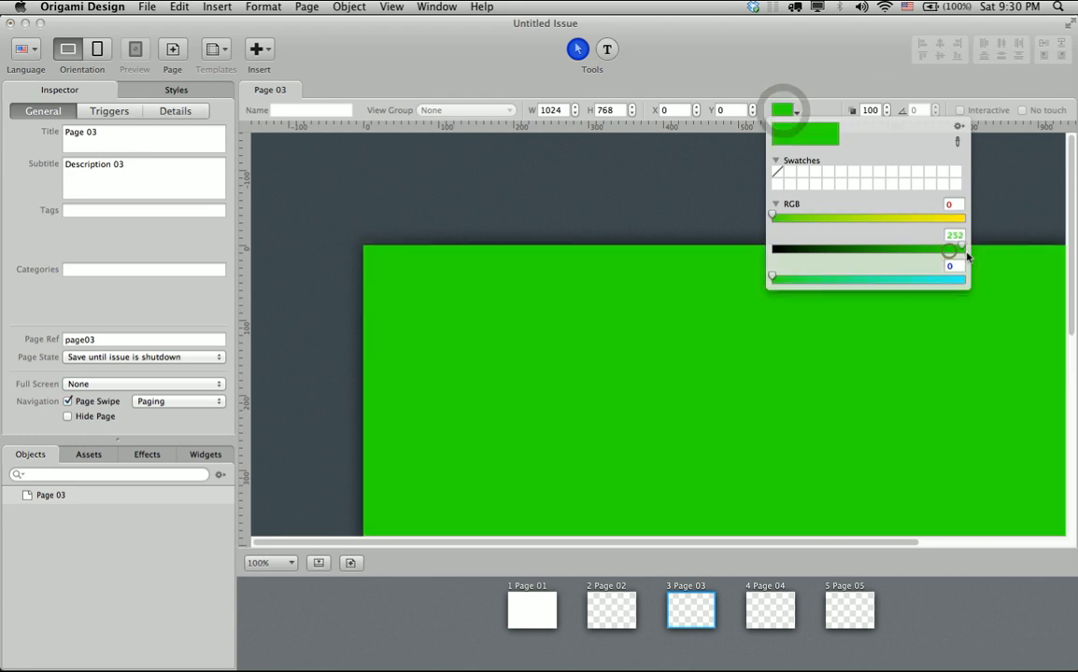
# Set the background colour of Page 04 to bright blue using only the blue RGB value.
pyautogui.click(760, 609)
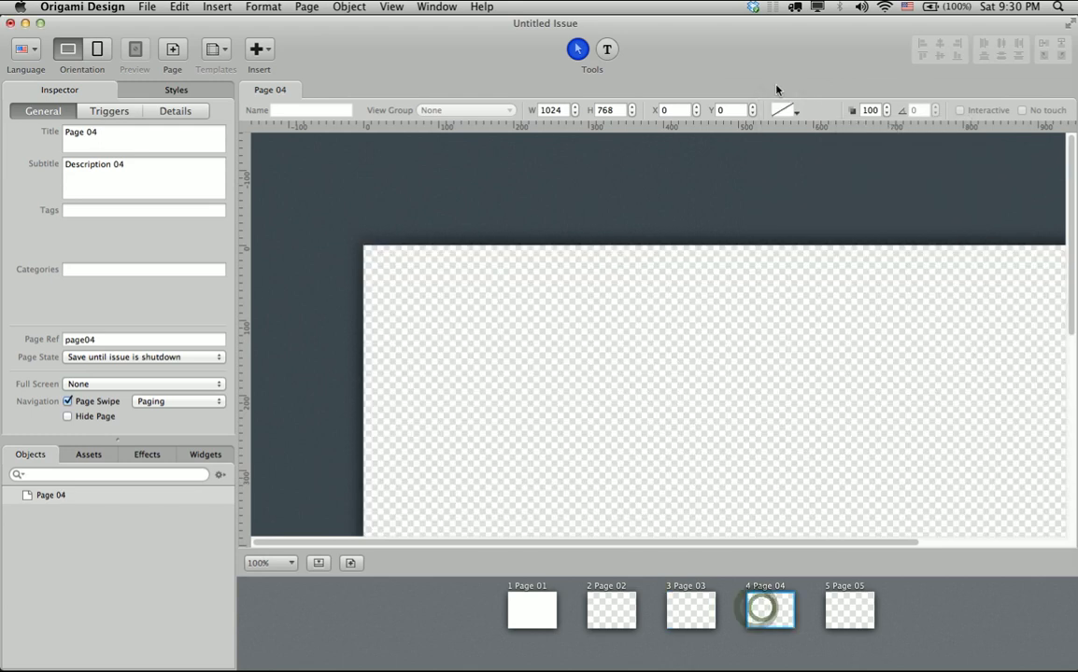
pyautogui.click(783, 109)
pyautogui.click(940, 276)
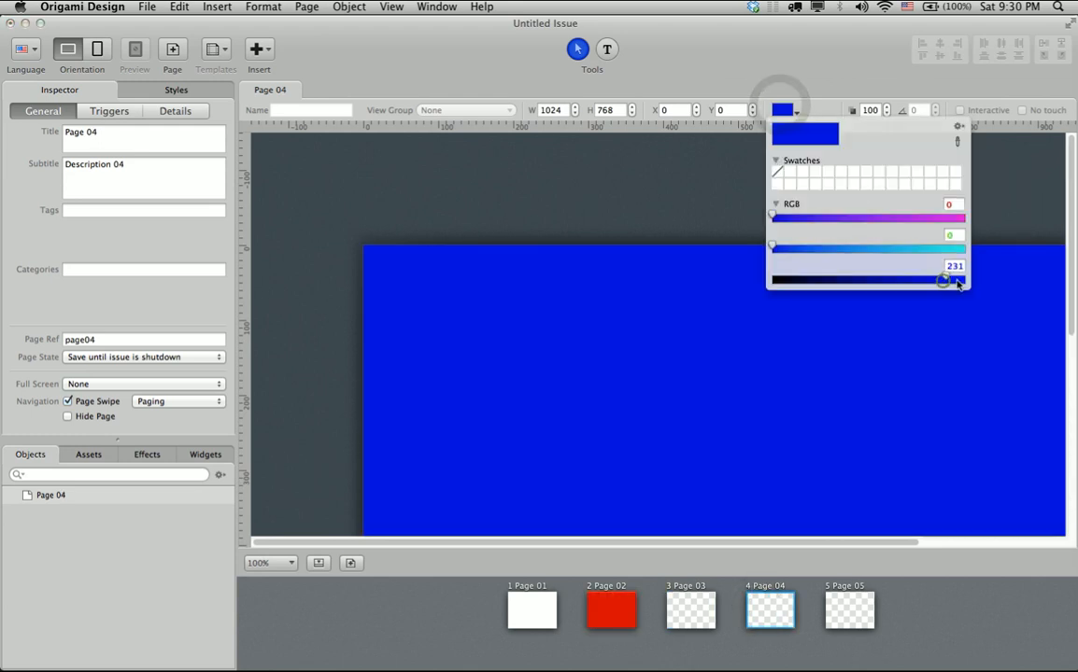
# Set the background colour of Page 05 to yellow by combining high red and green RGB values.
pyautogui.click(843, 618)
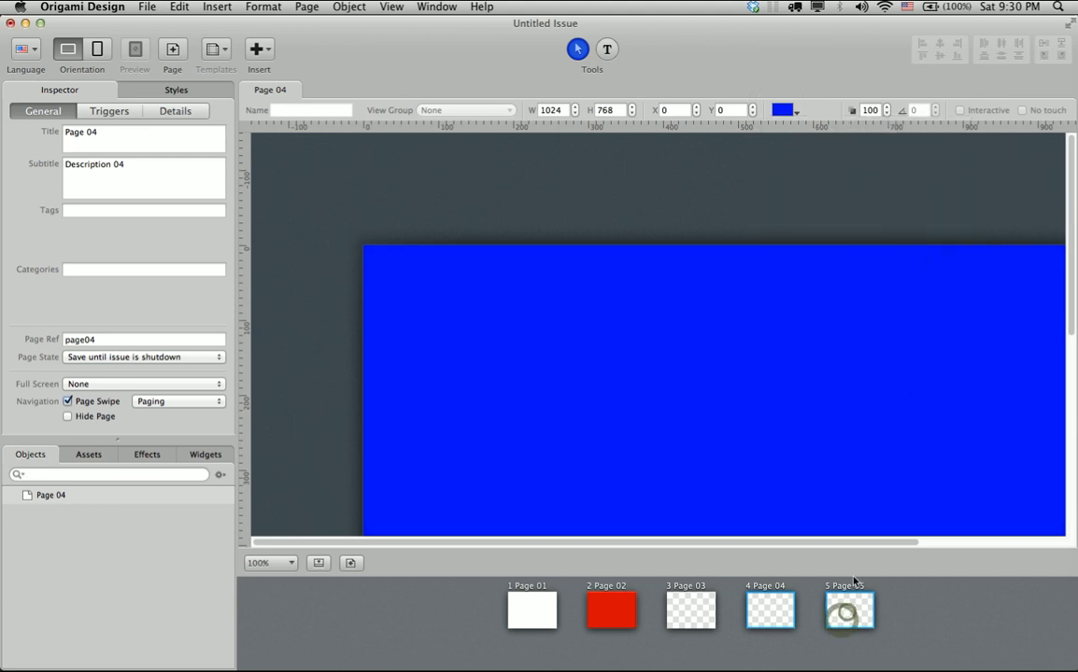
pyautogui.click(783, 110)
pyautogui.moveTo(892, 249); pyautogui.dragTo(955, 250)
pyautogui.click(960, 217)
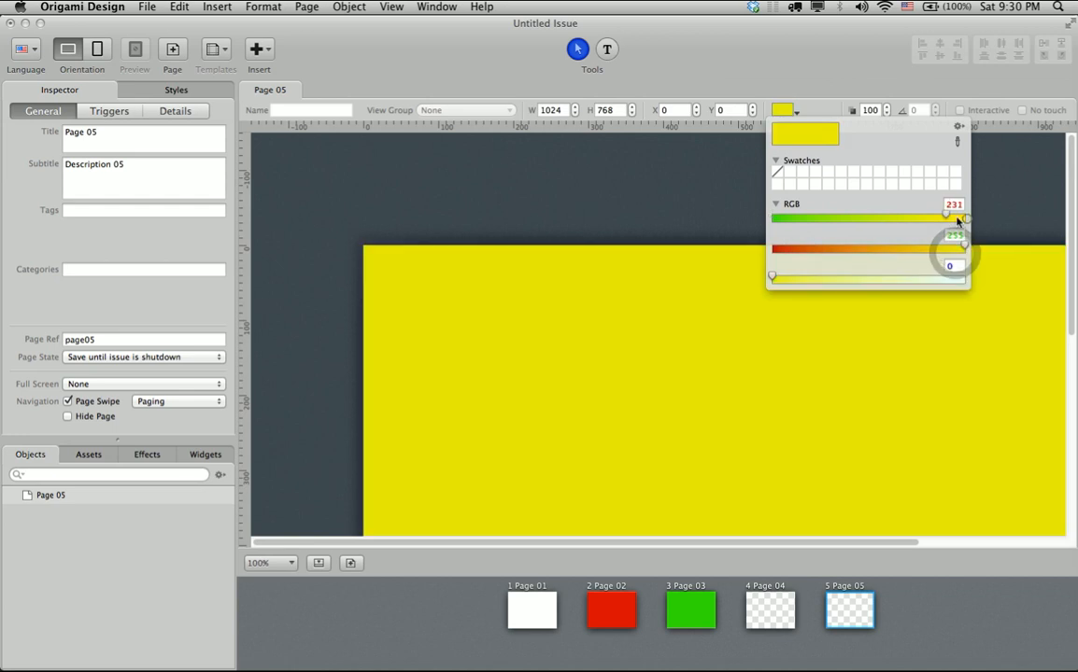
pyautogui.click(789, 456)
# Insert a text box with placeholder text on Page 05.
pyautogui.click(708, 363)
pyautogui.moveTo(765, 385); pyautogui.dragTo(644, 299)
pyautogui.press('space')
pyautogui.moveTo(694, 389); pyautogui.dragTo(594, 296)
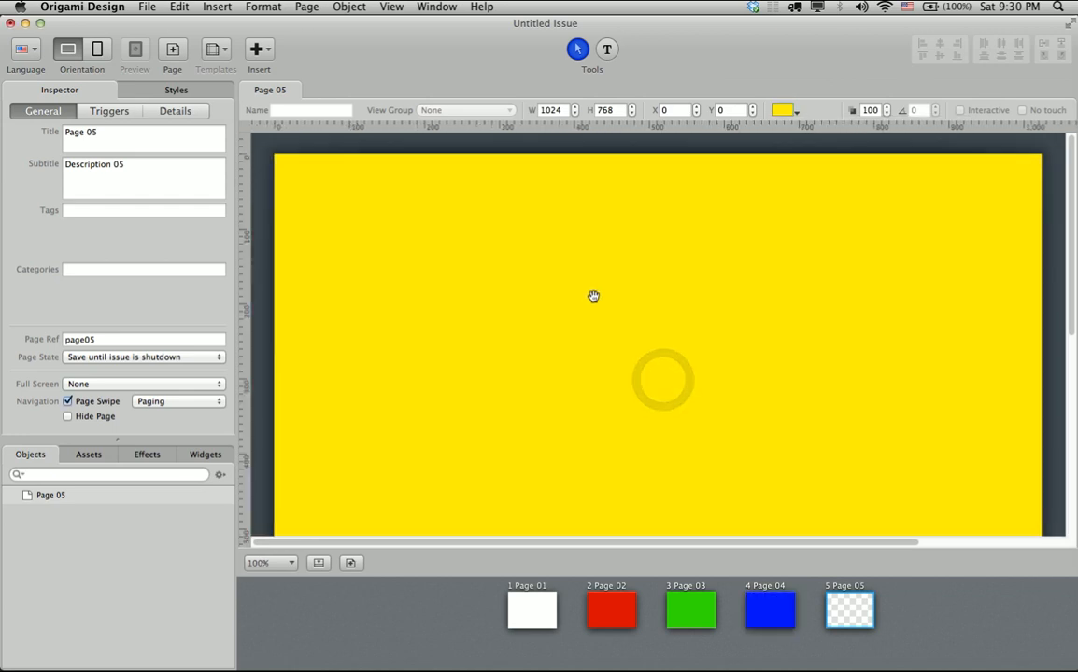
pyautogui.click(580, 301)
pyautogui.click(266, 56)
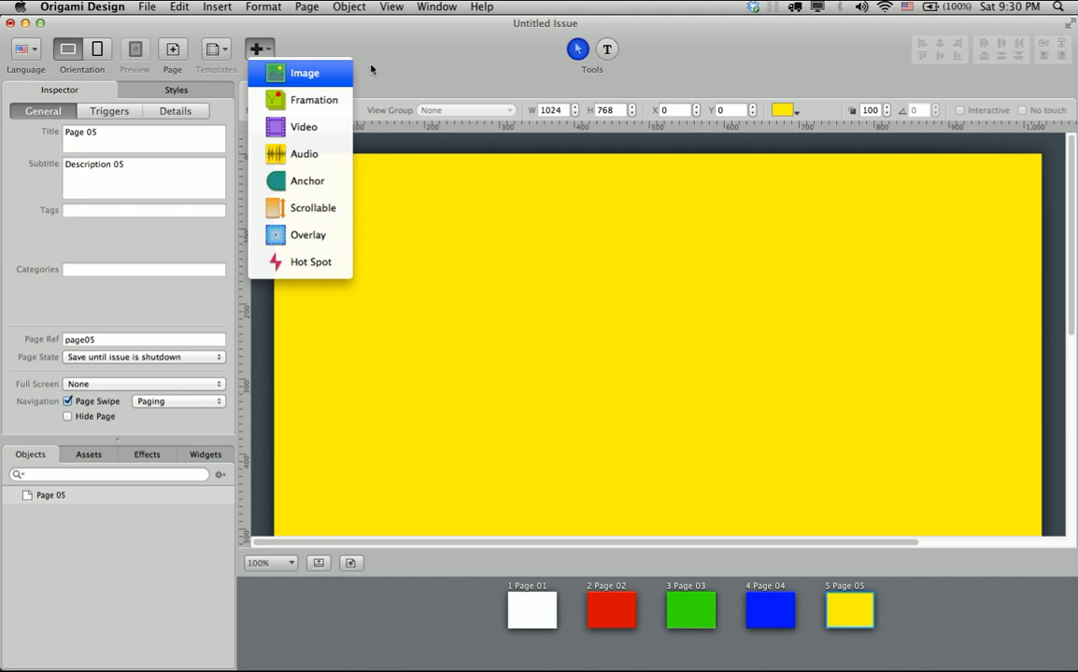
pyautogui.click(464, 48)
pyautogui.click(607, 49)
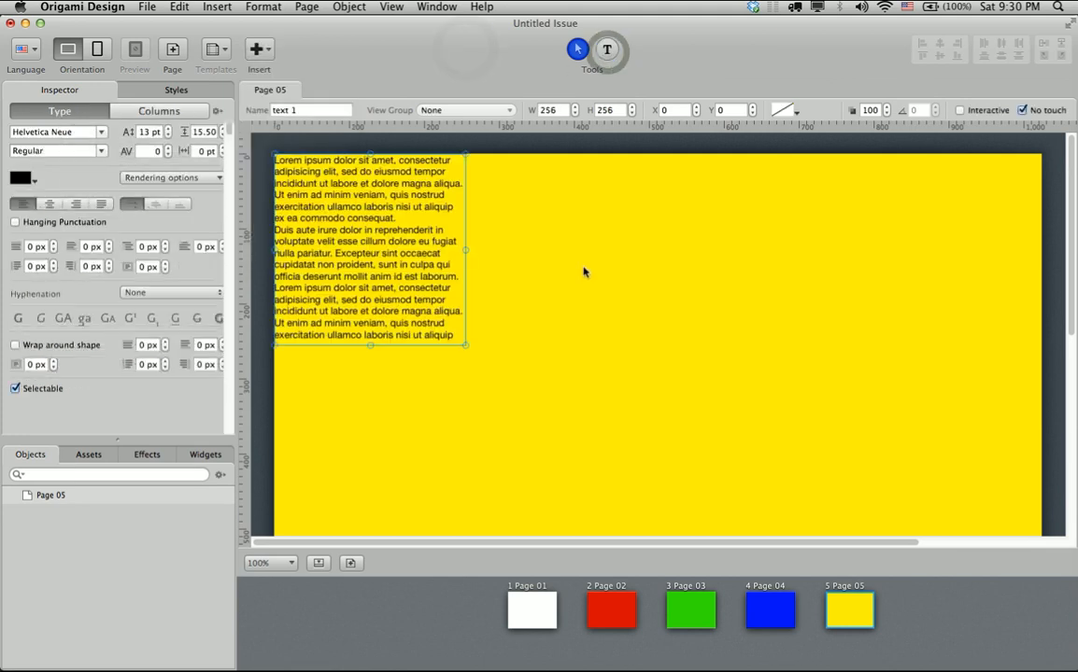
# Move the text box to about X 101, Y 36 and enlarge it to about 467 × 298.
pyautogui.moveTo(371, 256); pyautogui.dragTo(458, 284)
pyautogui.moveTo(541, 372); pyautogui.dragTo(600, 449)
pyautogui.moveTo(657, 406); pyautogui.dragTo(698, 403)
# Try selecting the placeholder text for editing, and delete the text box from Page 05.
pyautogui.click(508, 292)
pyautogui.doubleClick(508, 292)
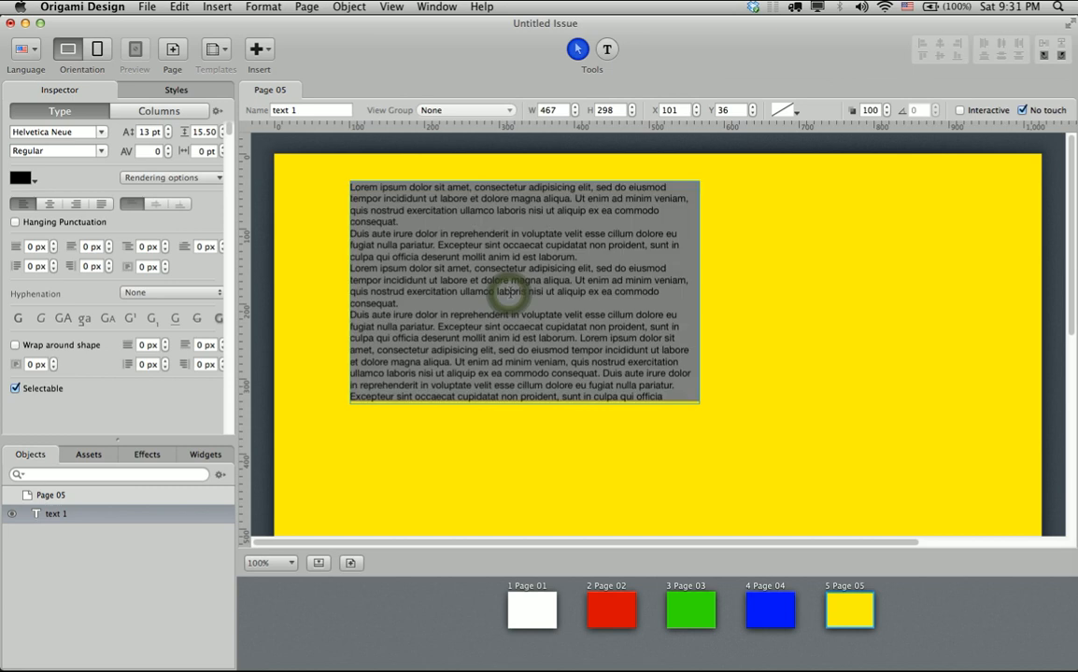
pyautogui.click(400, 229)
pyautogui.doubleClick(380, 211)
pyautogui.click(476, 465)
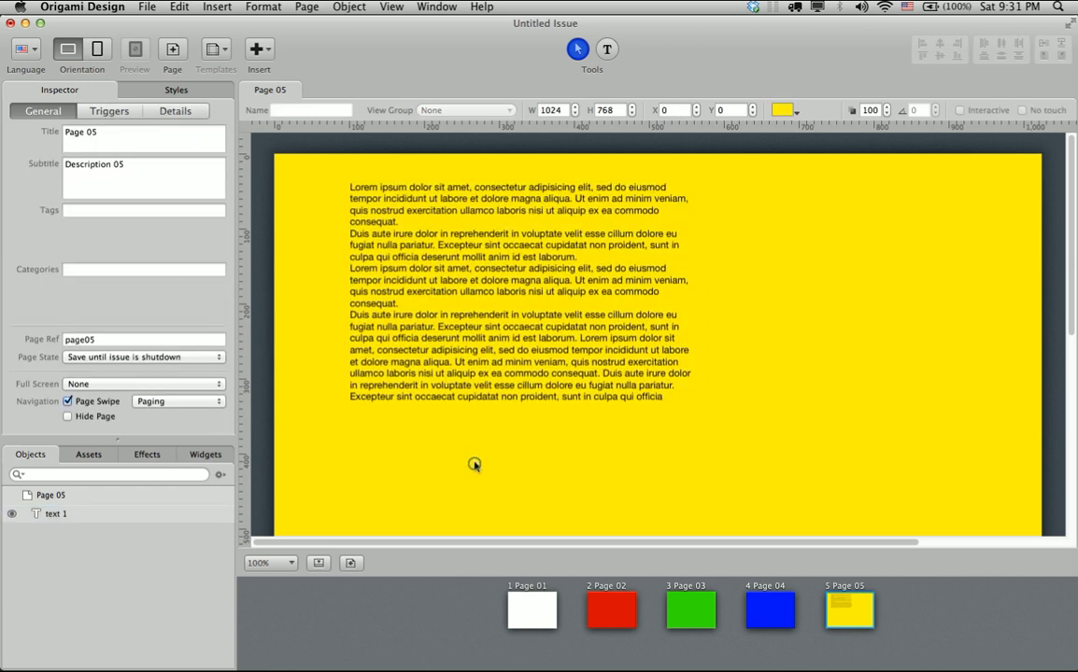
pyautogui.click(567, 353)
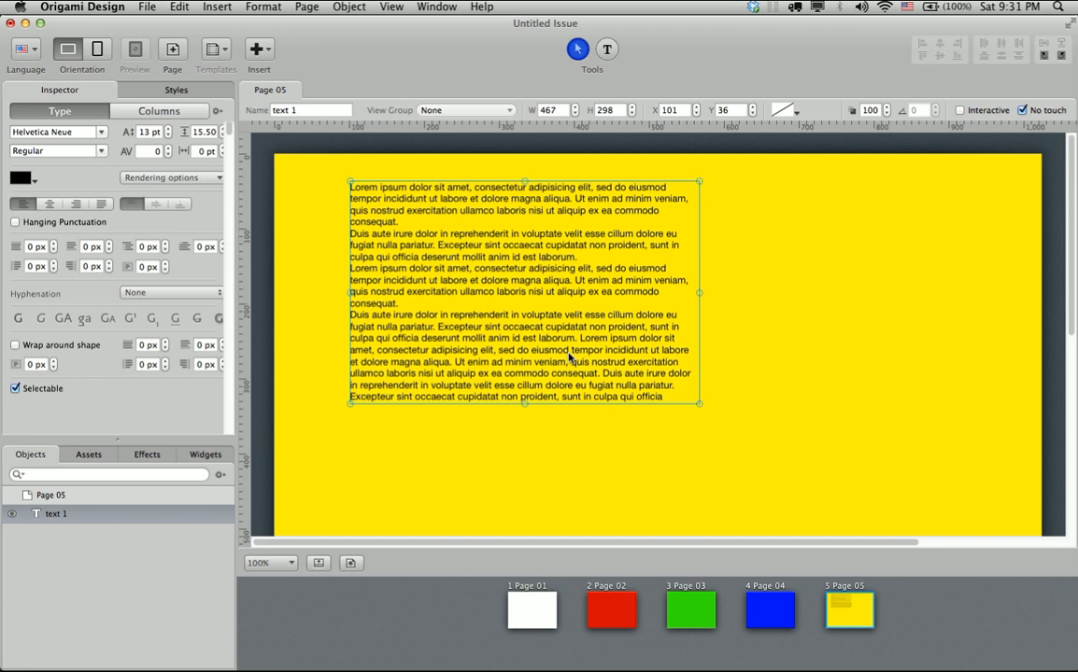
pyautogui.press('Delete')
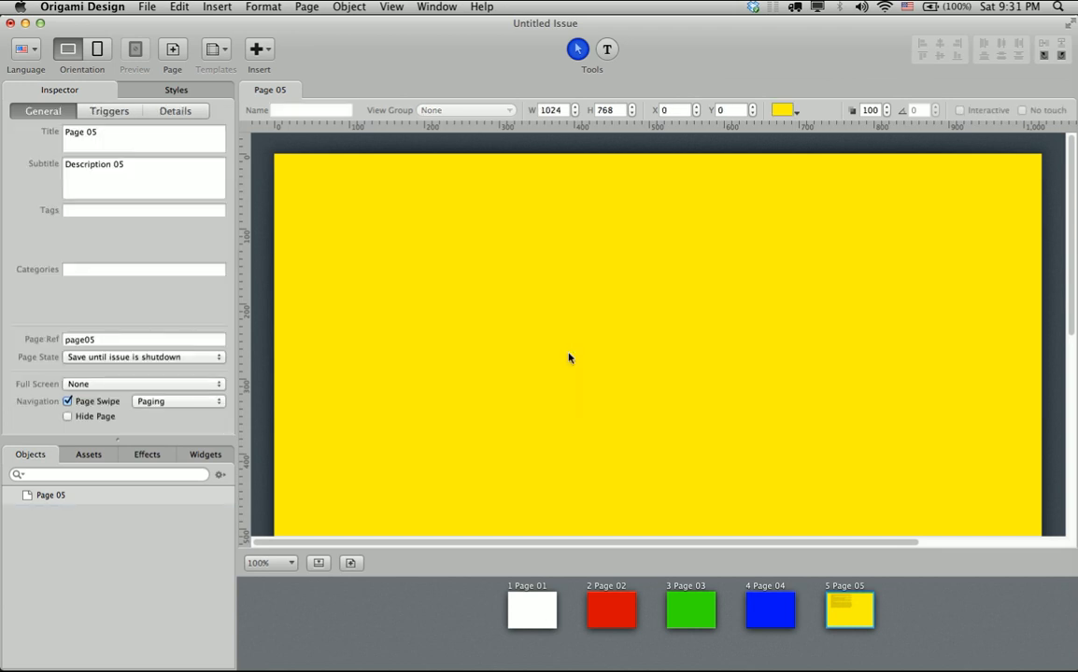
# Open the white Page 01 for editing.
pyautogui.click(510, 610)
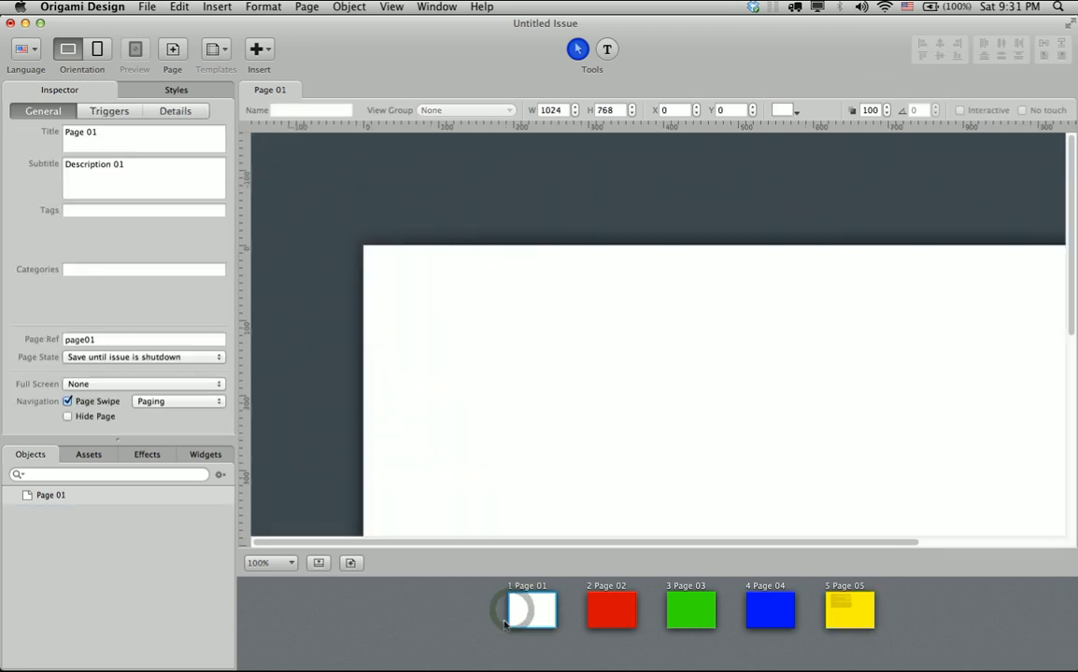
pyautogui.click(743, 415)
pyautogui.moveTo(802, 434); pyautogui.dragTo(715, 343)
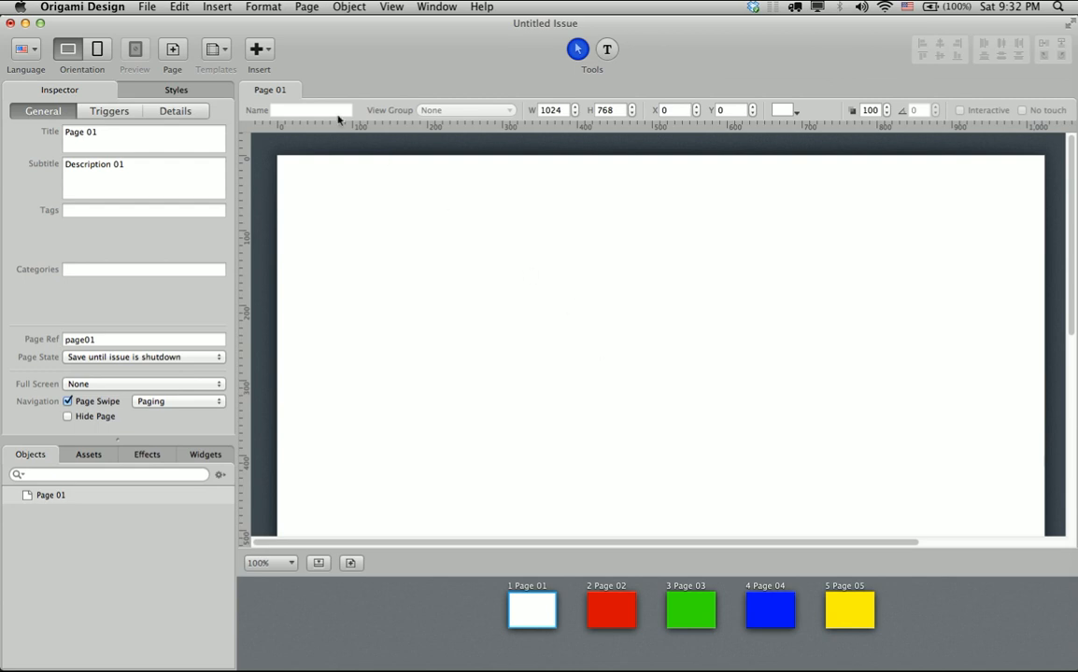
# Insert a hot spot on Page 01, shrink it to about 165 × 173 and place it at about X 62, Y 41.
pyautogui.click(256, 49)
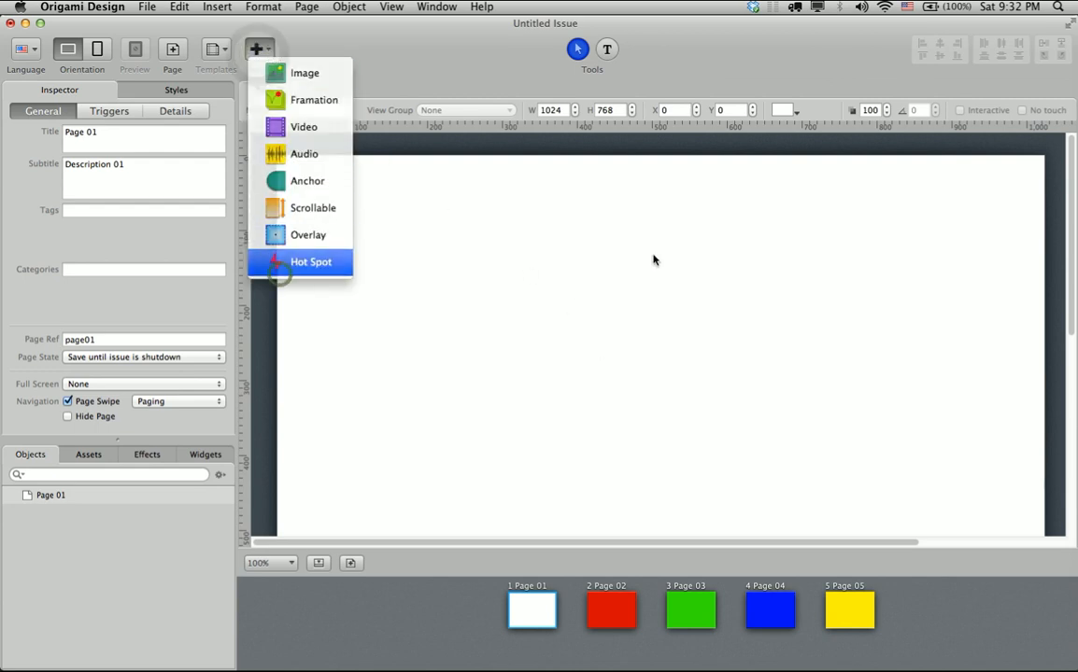
pyautogui.click(282, 268)
pyautogui.moveTo(485, 332); pyautogui.dragTo(569, 355)
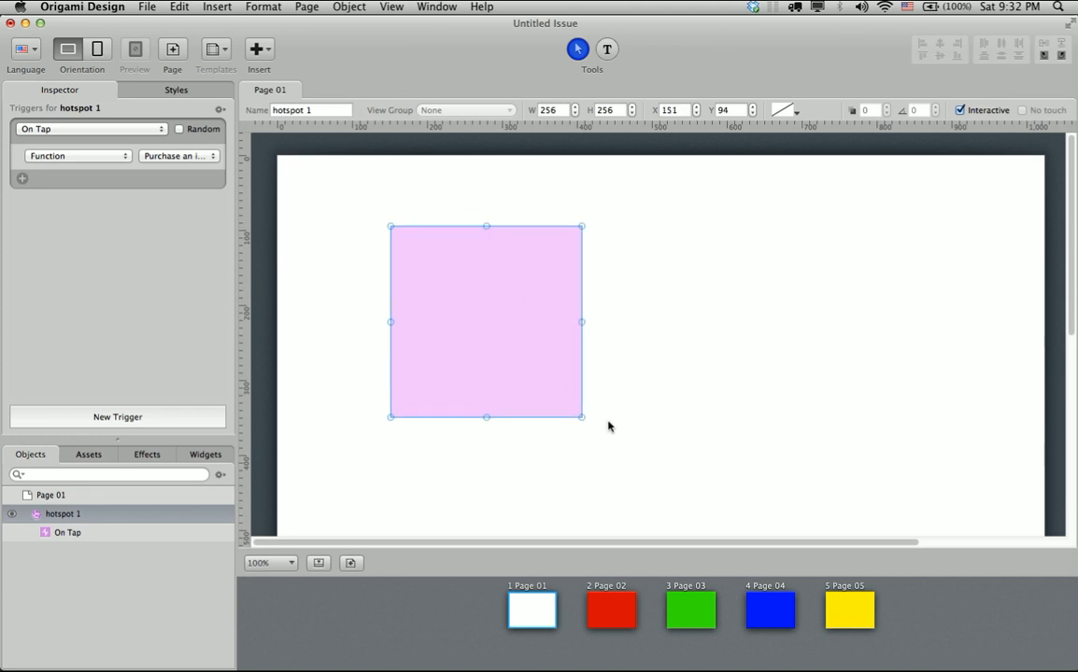
pyautogui.moveTo(581, 417); pyautogui.dragTo(514, 355)
pyautogui.moveTo(452, 268); pyautogui.dragTo(396, 247)
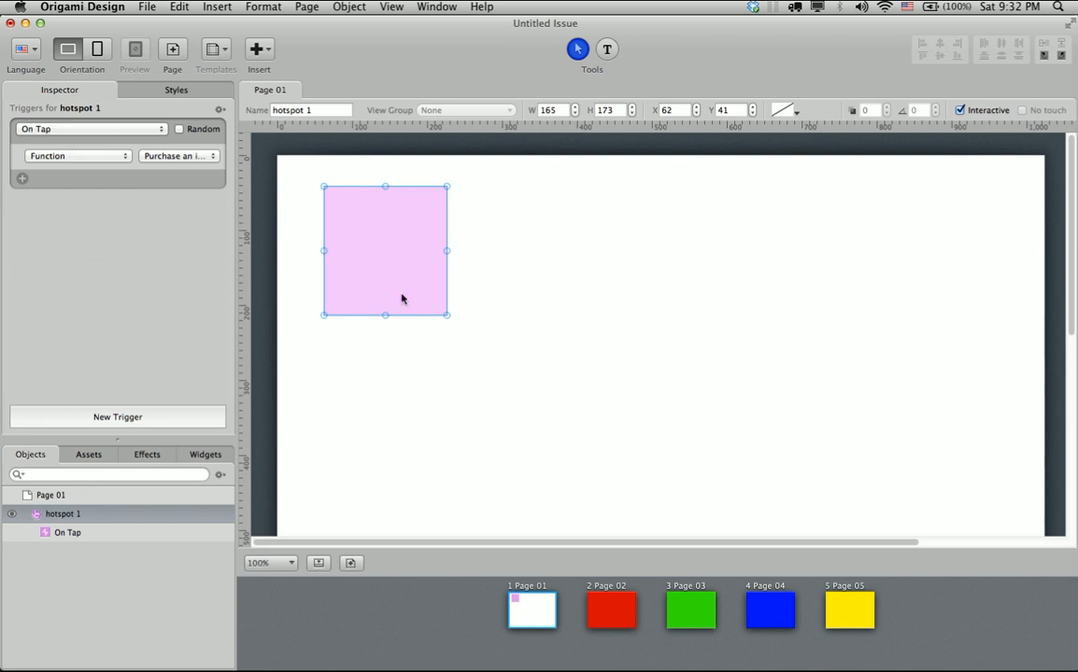
# Review the trigger events and the target objects available for the hot spot.
pyautogui.click(62, 129)
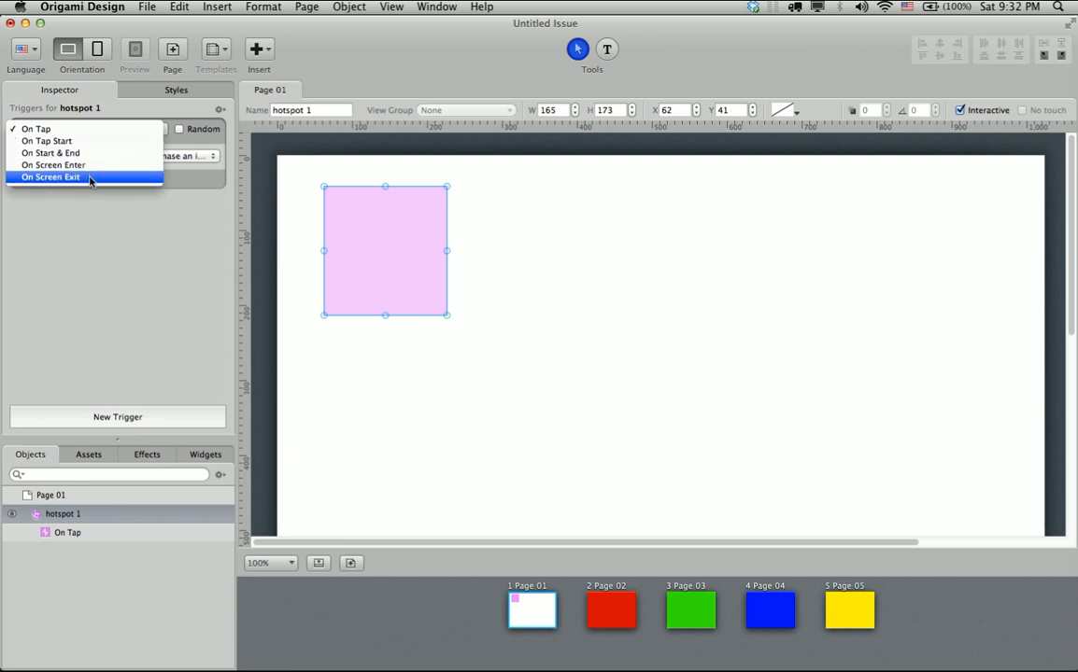
pyautogui.click(66, 131)
pyautogui.click(91, 157)
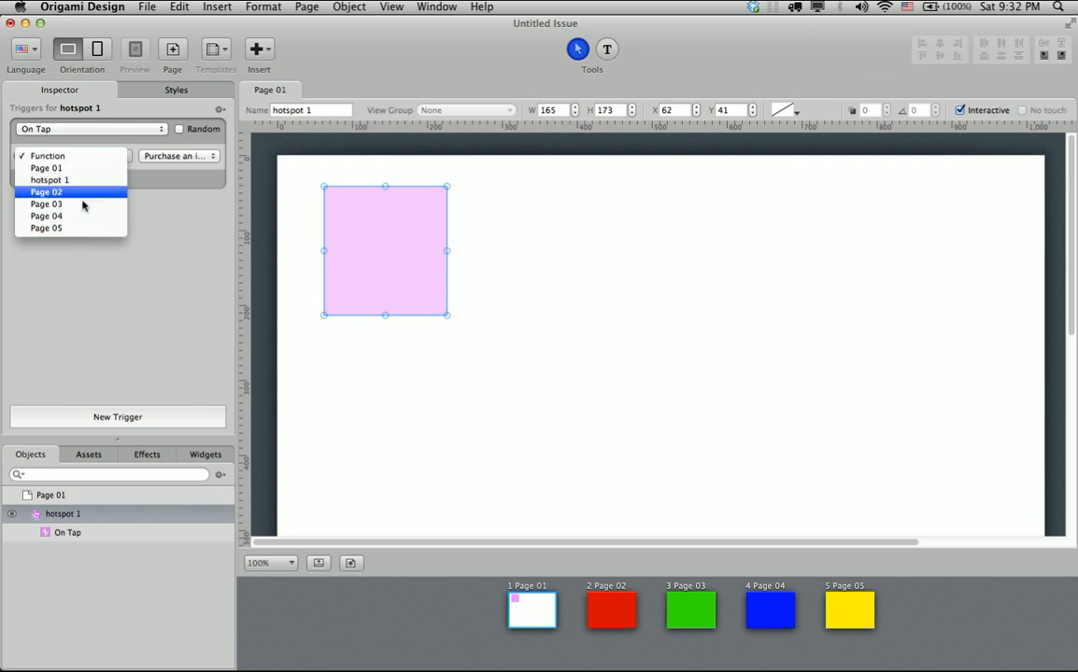
pyautogui.click(99, 259)
pyautogui.click(546, 284)
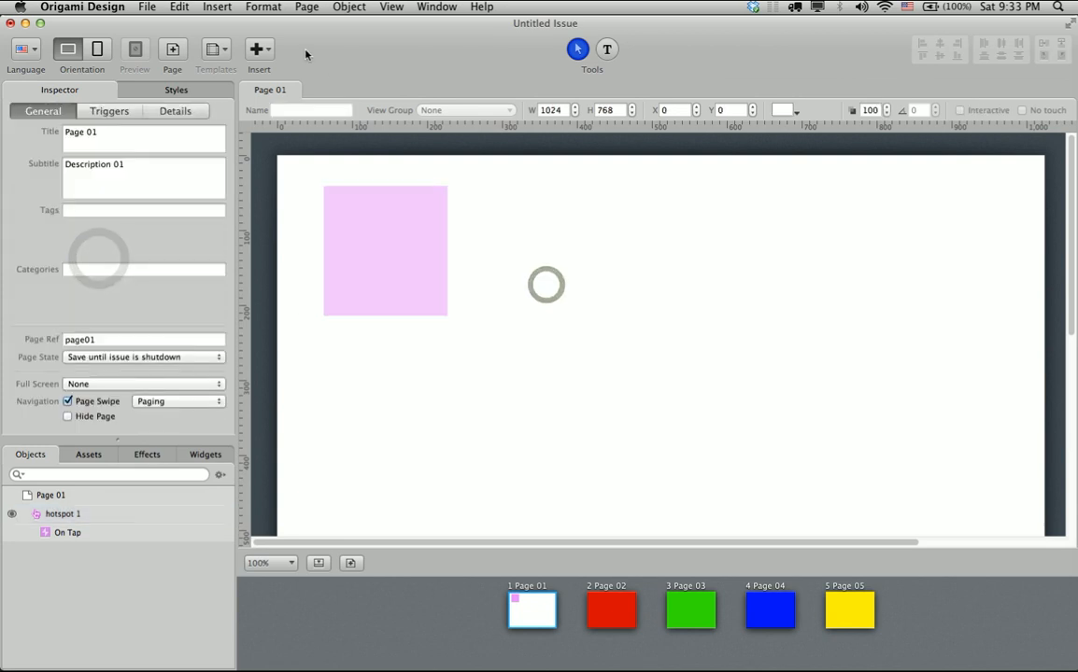
pyautogui.click(258, 50)
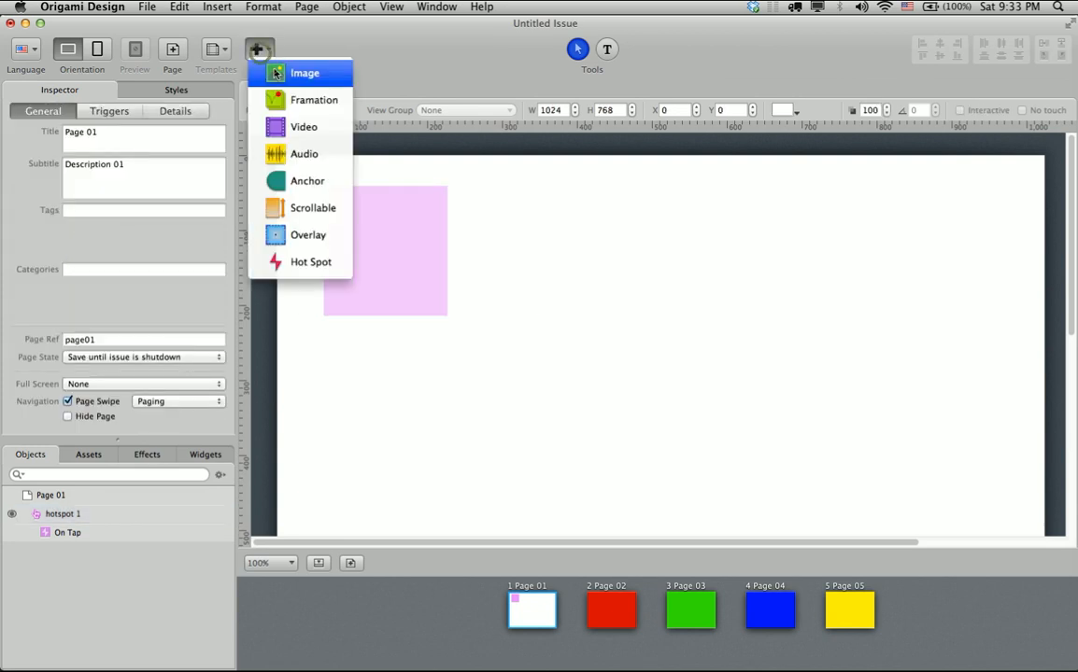
pyautogui.click(275, 72)
pyautogui.click(660, 341)
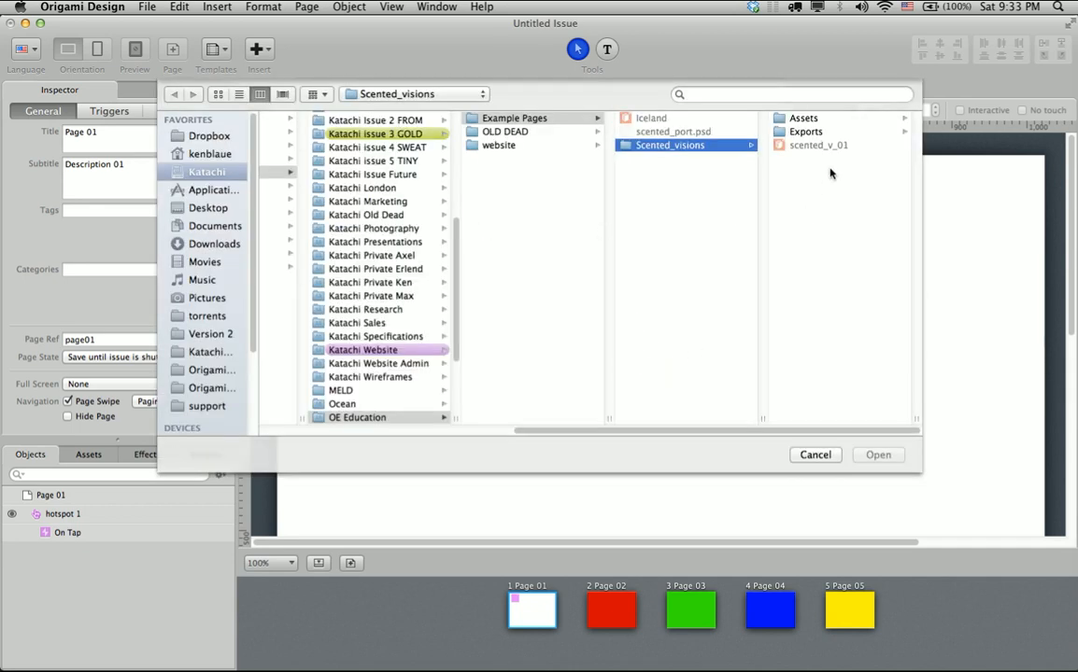
pyautogui.click(806, 120)
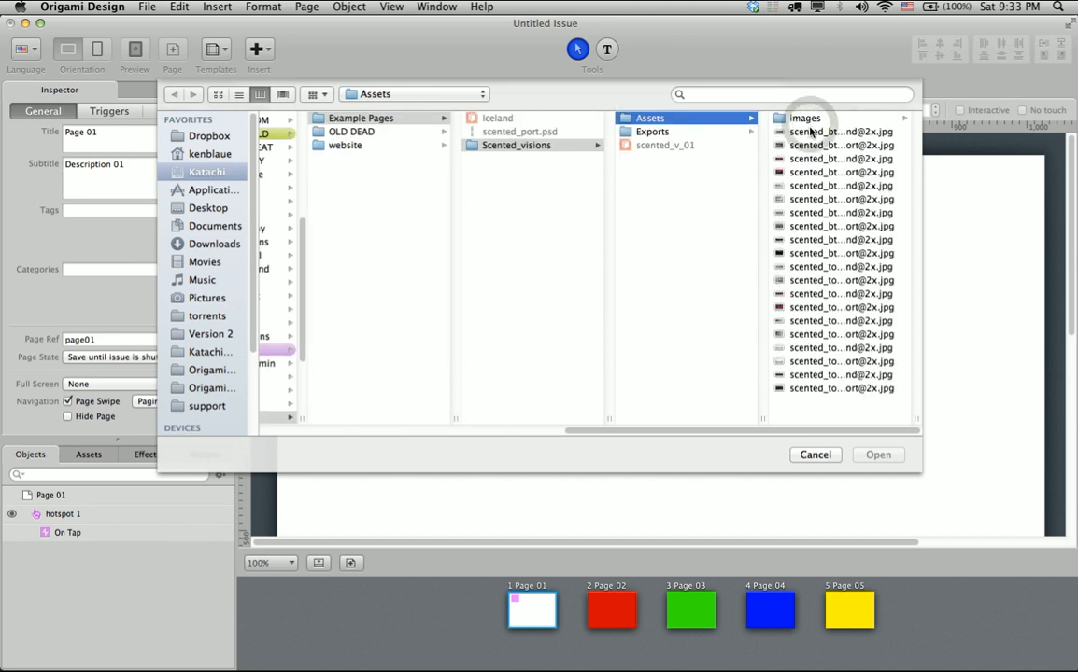
pyautogui.click(811, 133)
pyautogui.click(871, 456)
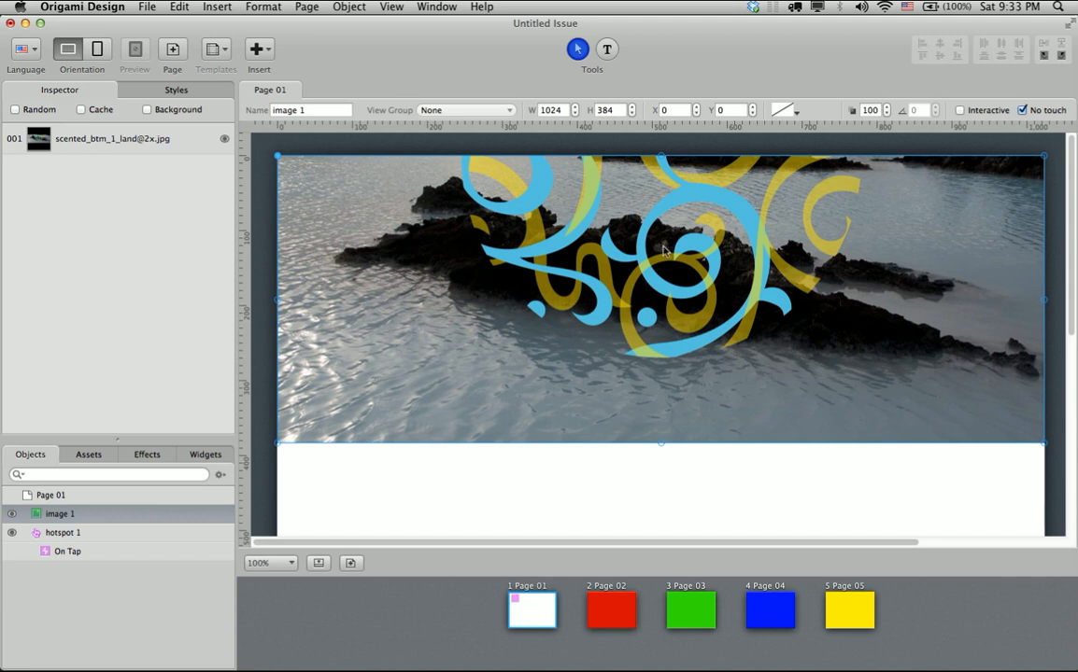
pyautogui.moveTo(663, 264); pyautogui.dragTo(662, 465)
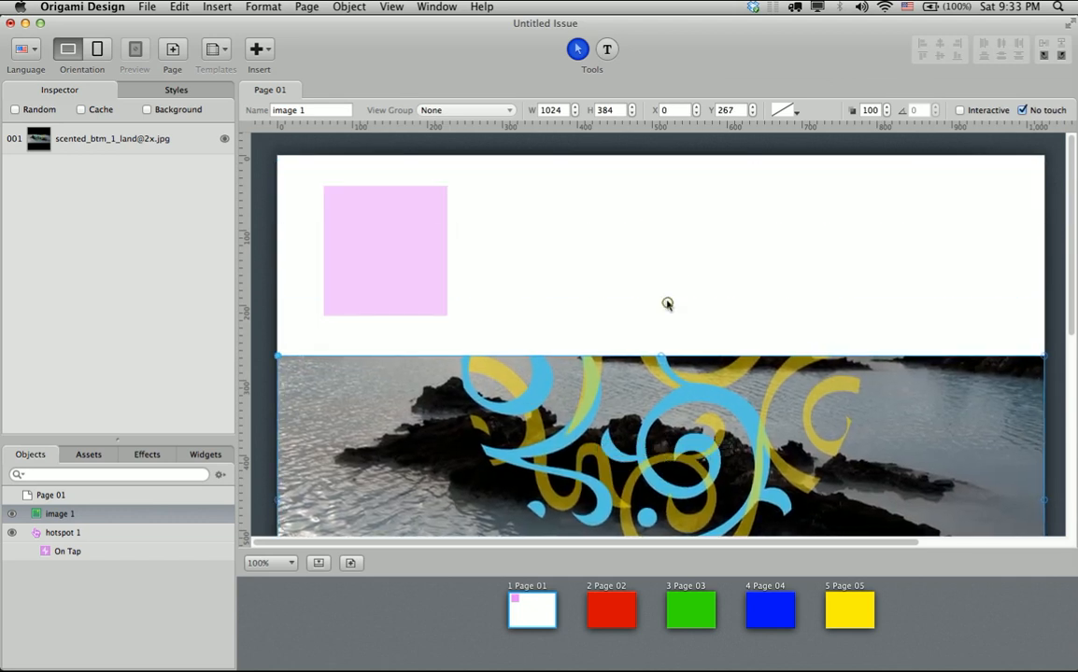
pyautogui.click(666, 304)
pyautogui.click(408, 439)
pyautogui.click(308, 110)
pyautogui.click(539, 210)
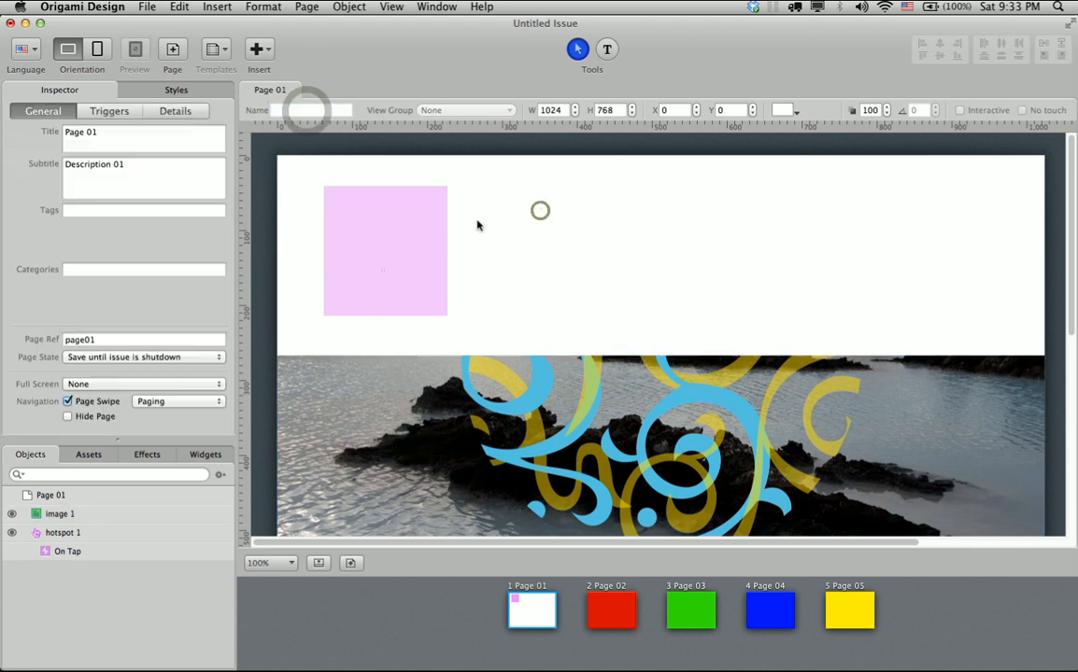
# Set the hot spot's On Tap trigger to Toggle Object Visibility for image 1.
pyautogui.click(383, 268)
pyautogui.click(98, 145)
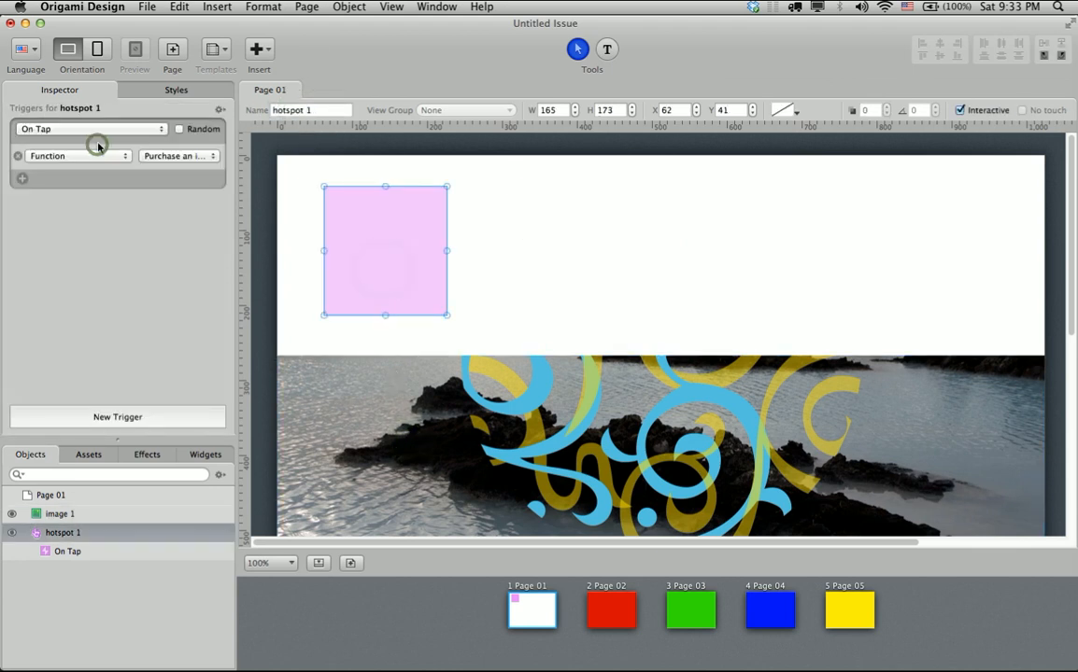
pyautogui.click(98, 153)
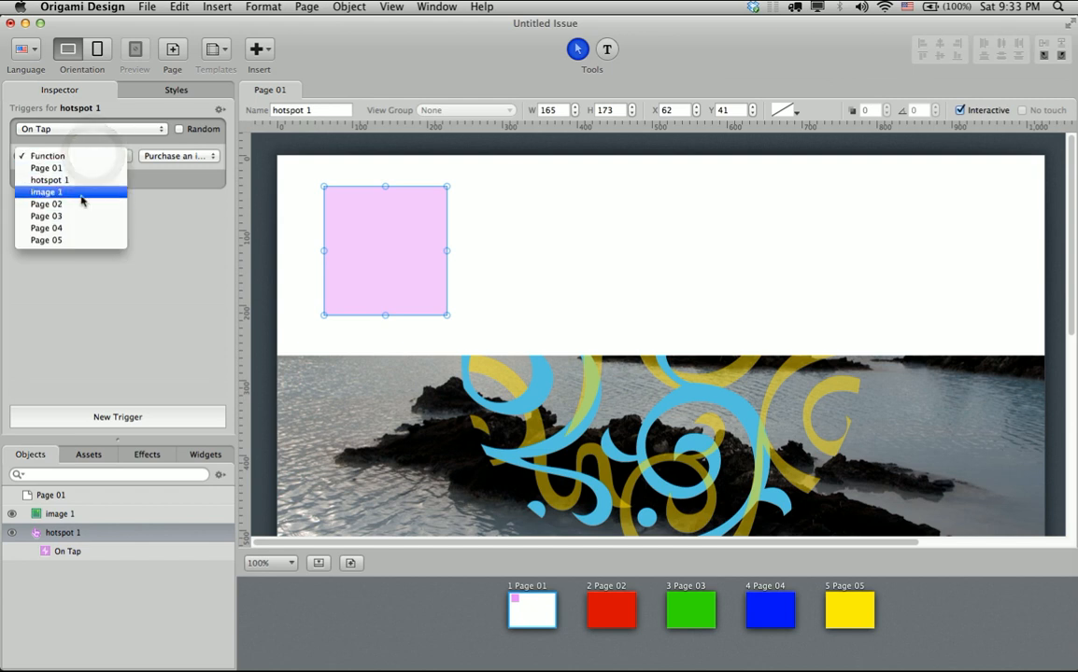
pyautogui.click(82, 192)
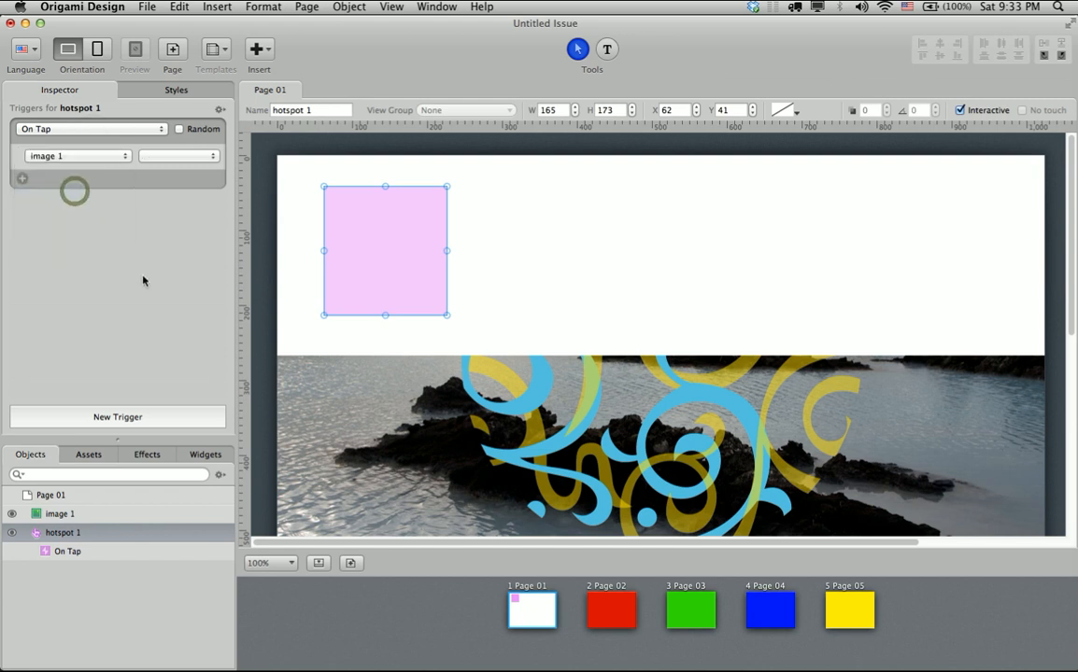
pyautogui.click(198, 157)
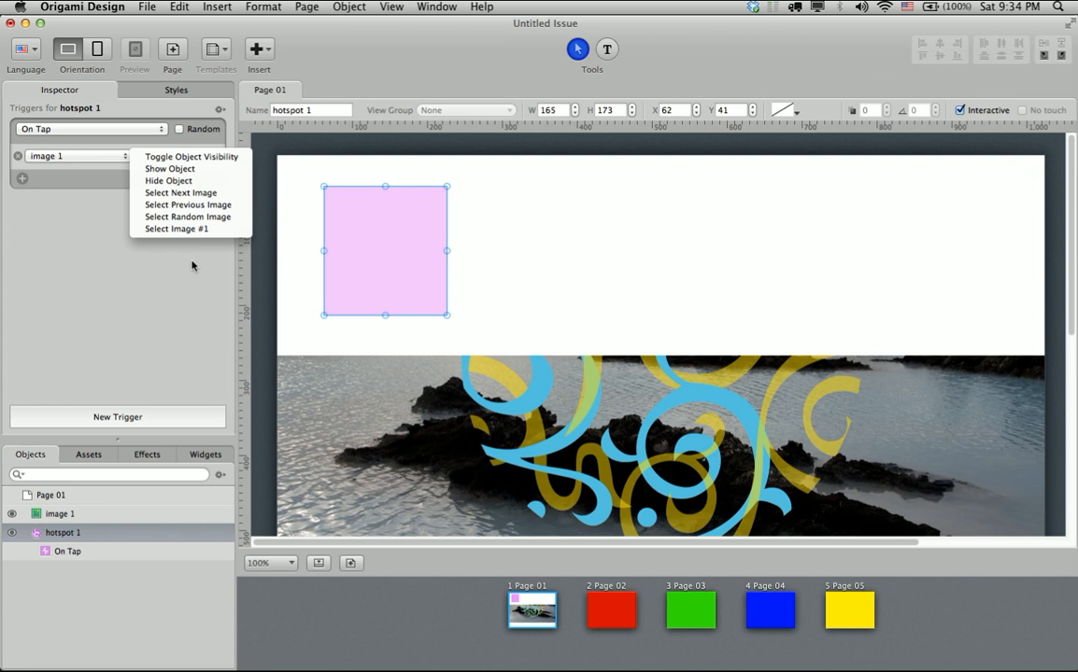
pyautogui.click(140, 270)
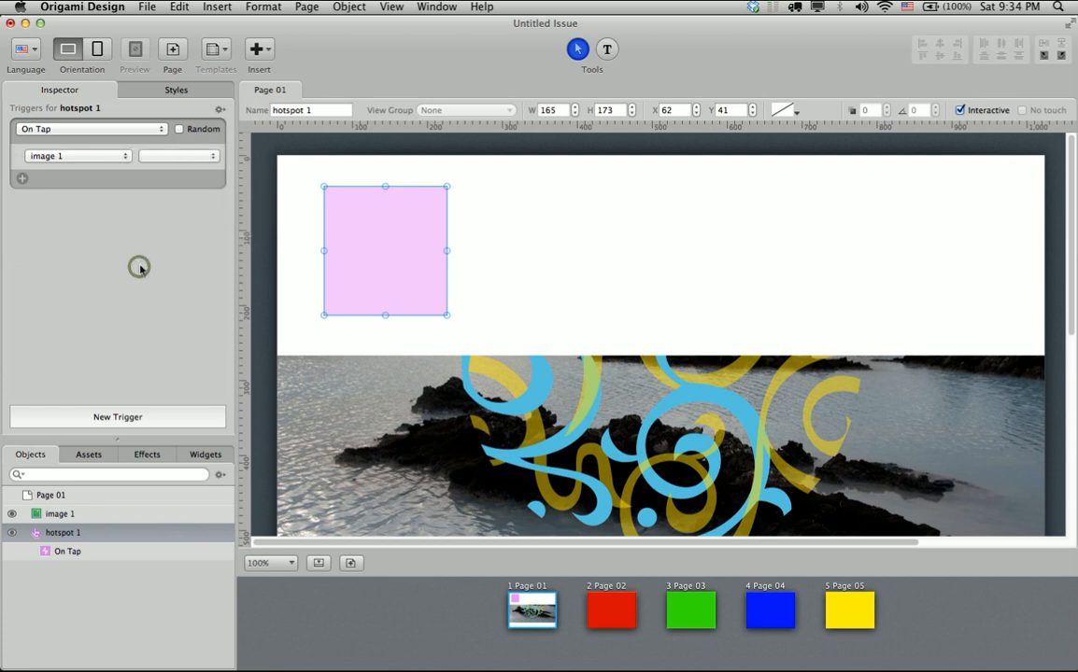
pyautogui.click(172, 161)
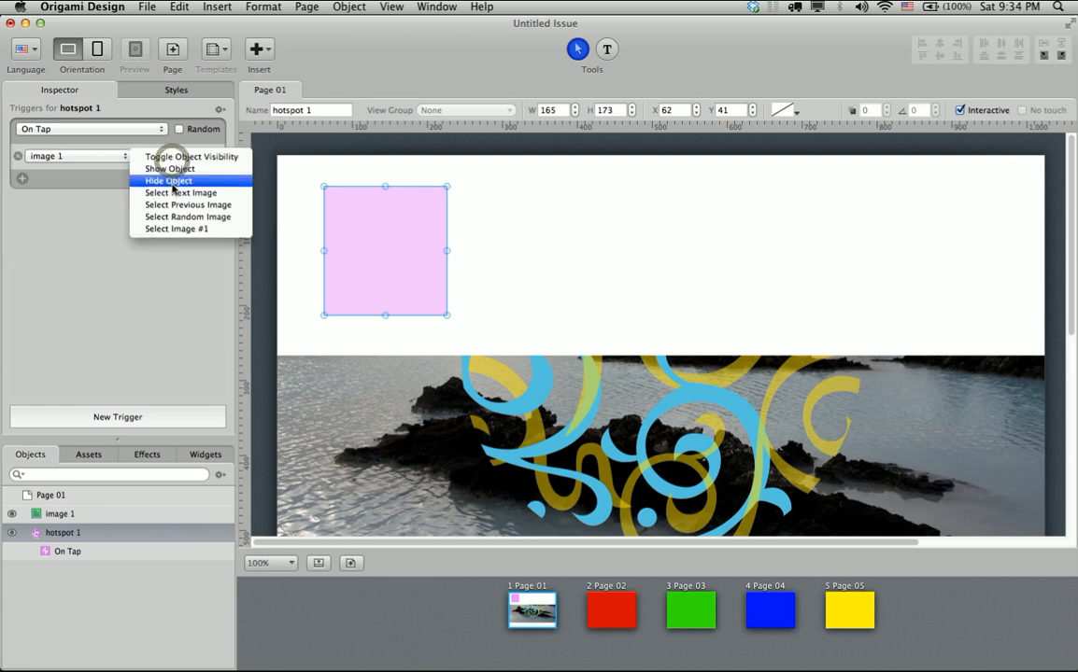
pyautogui.click(172, 157)
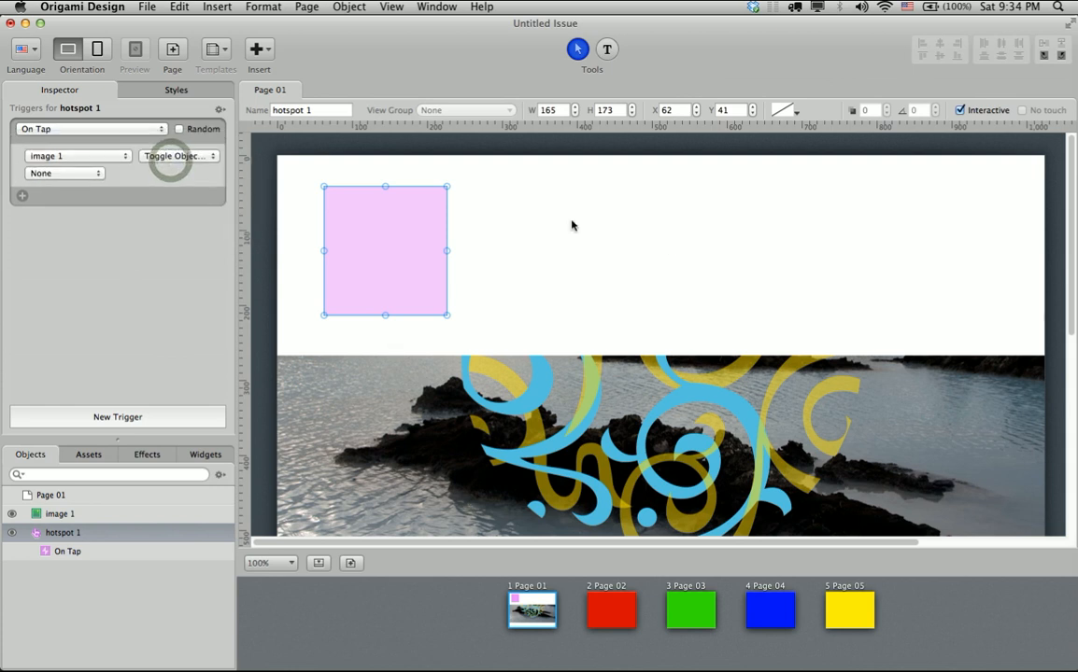
# Give the visibility toggle of the hot spot's trigger a Fade effect.
pyautogui.click(82, 174)
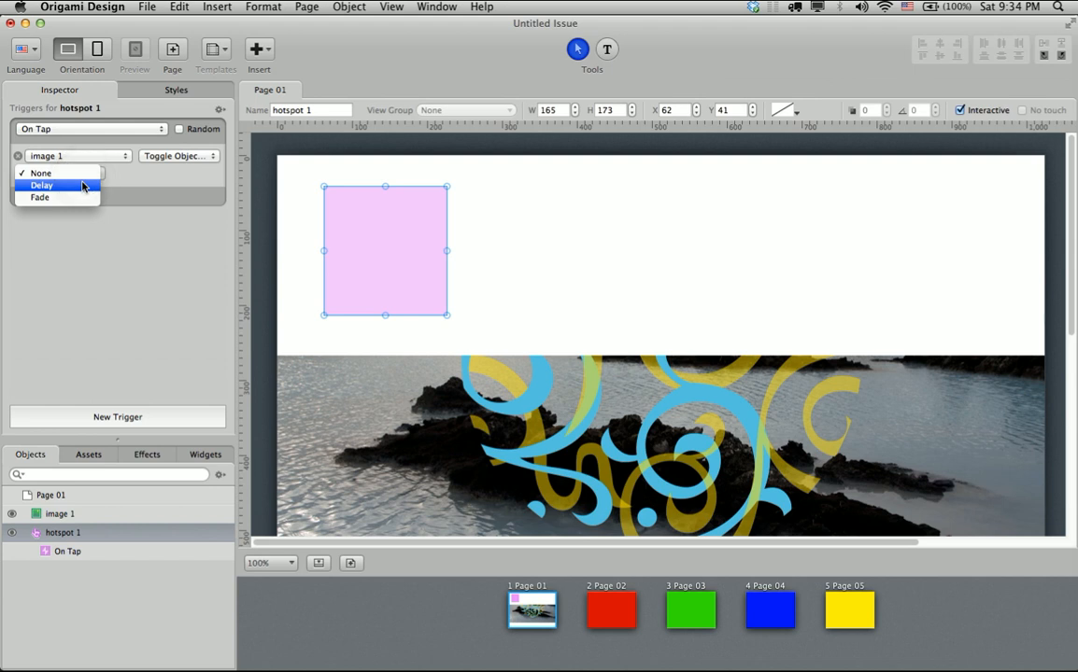
pyautogui.click(82, 197)
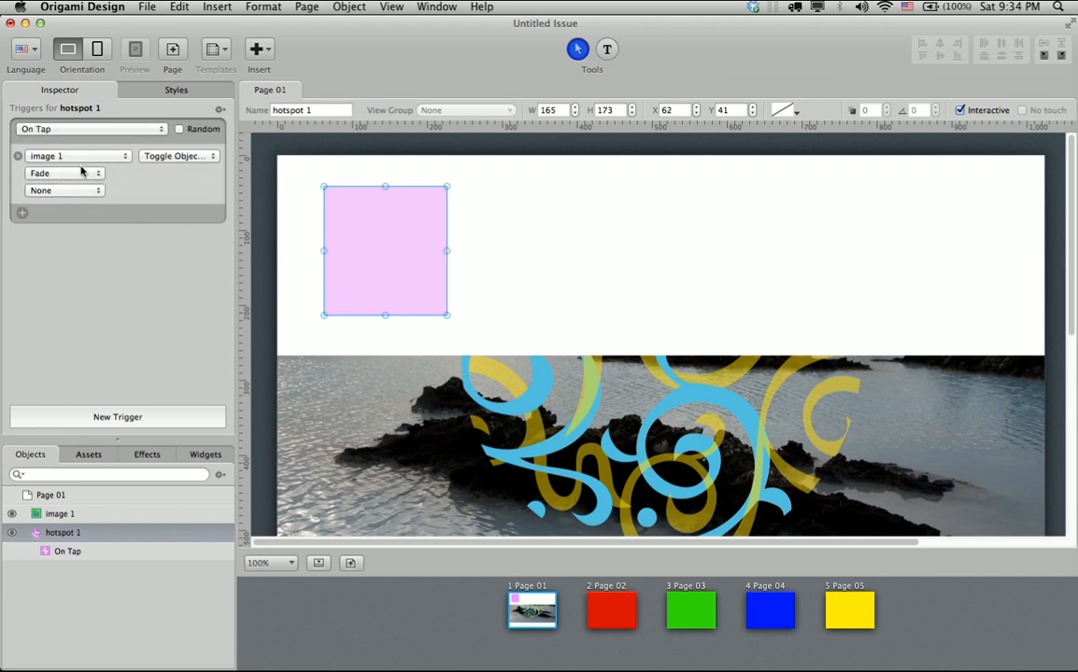
pyautogui.click(605, 237)
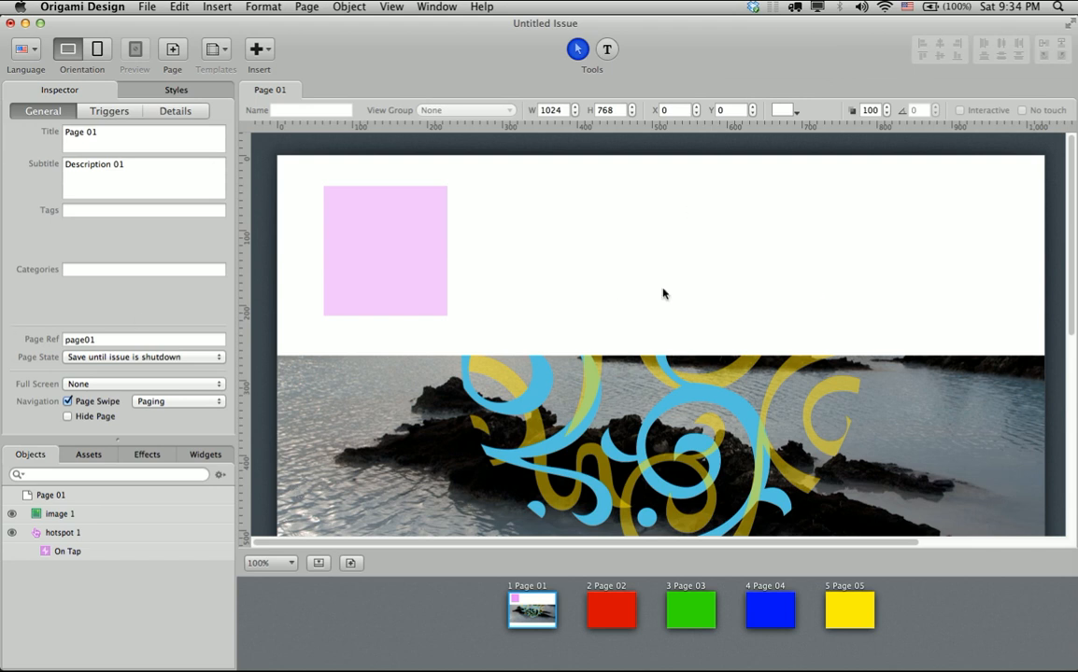
# Set the height of Page 01 to 10000.
pyautogui.click(587, 290)
pyautogui.scroll(-8, 645, 344)
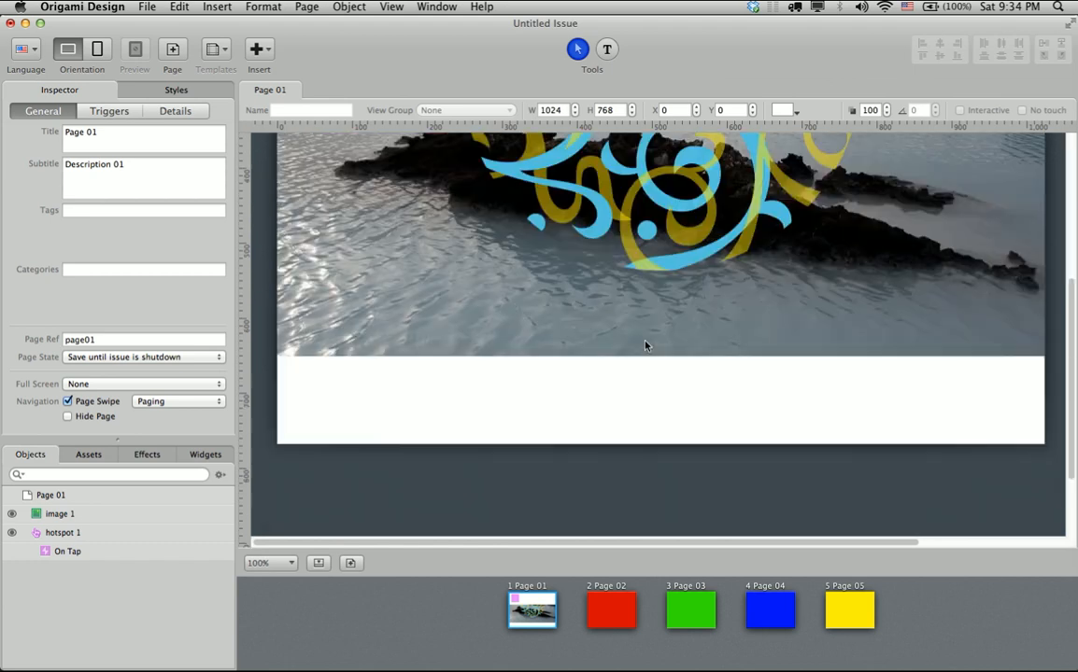
pyautogui.scroll(4, 644, 343)
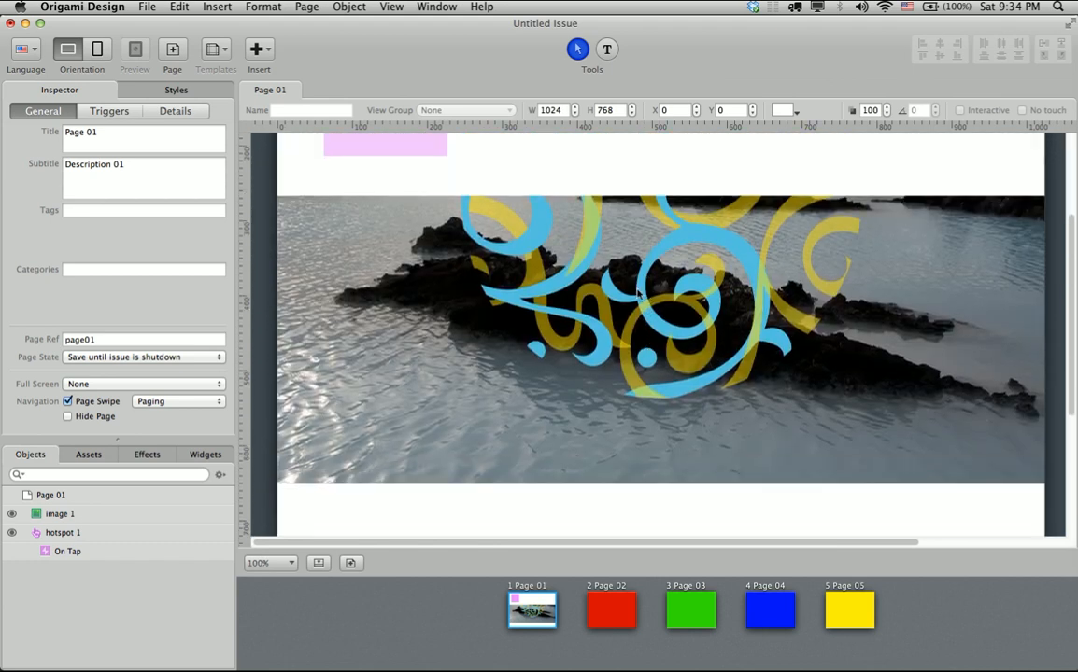
pyautogui.scroll(2, 638, 292)
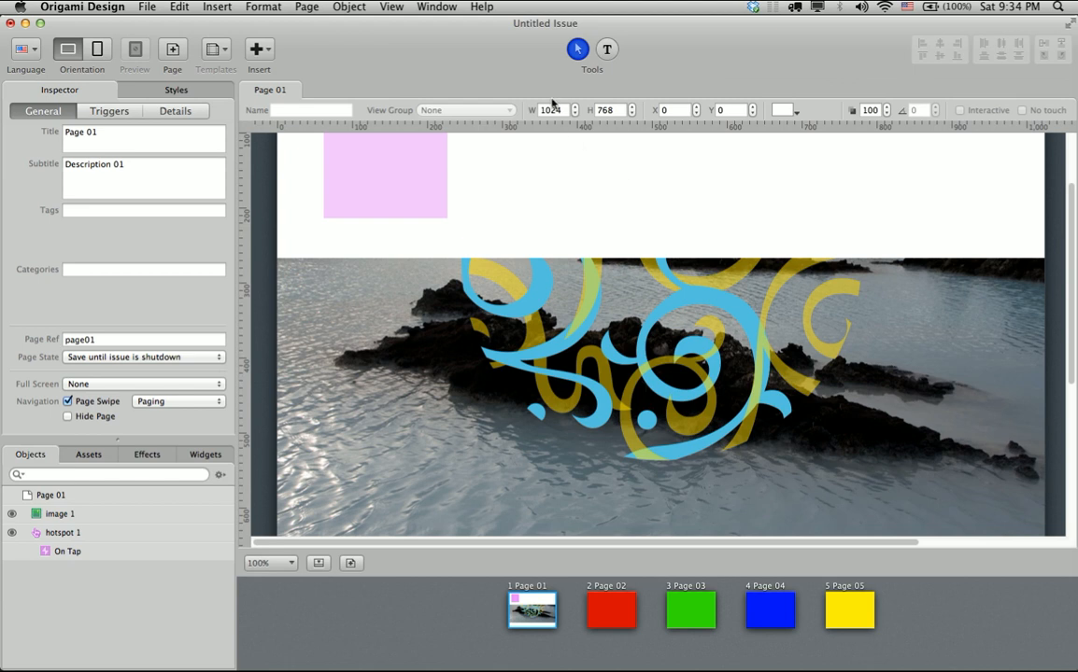
pyautogui.doubleClick(607, 110)
pyautogui.write('10000')
pyautogui.press('Return')
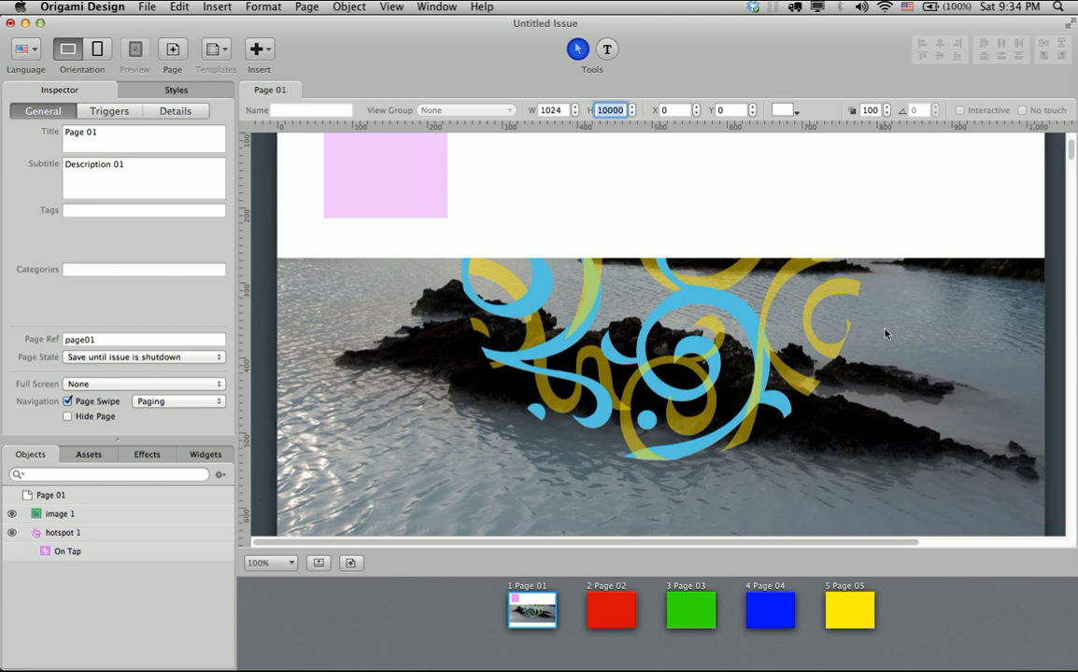
# Zoom out to 25% and look over the full length of Page 01.
pyautogui.moveTo(1071, 149)
pyautogui.mouseDown()
pyautogui.moveTo(1071, 525)
pyautogui.moveTo(1071, 145)
pyautogui.mouseUp()
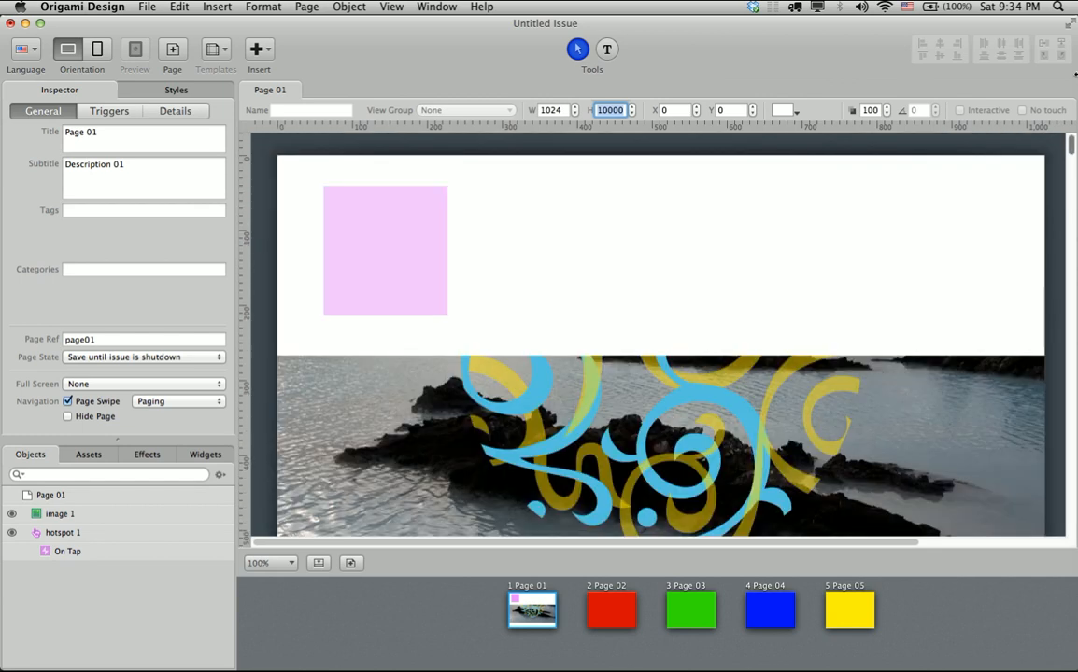
pyautogui.click(276, 563)
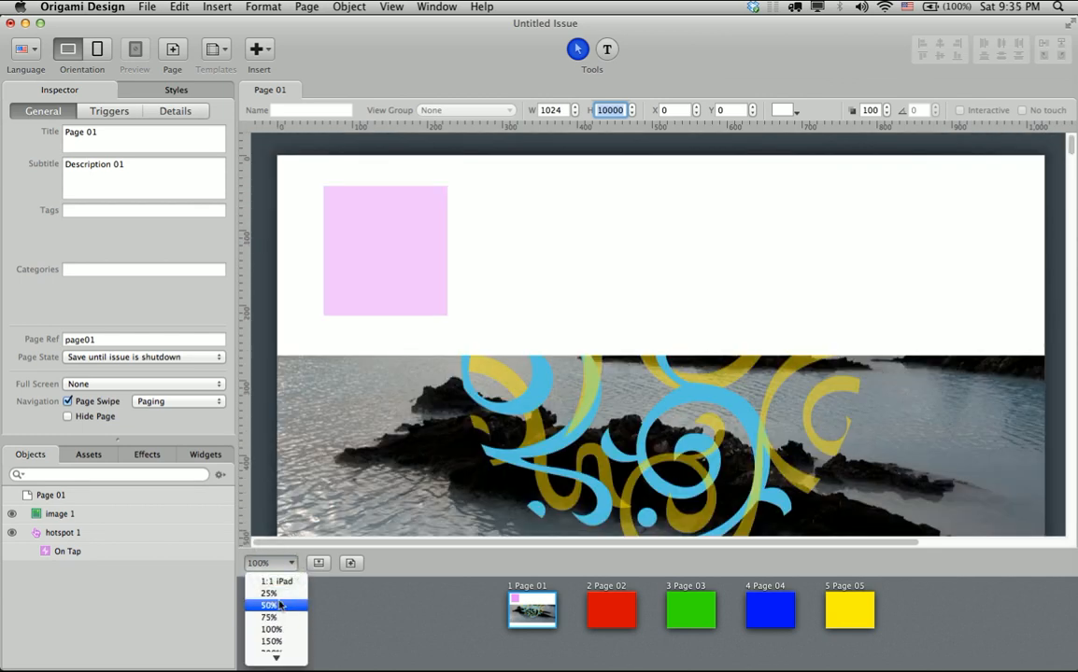
pyautogui.click(269, 593)
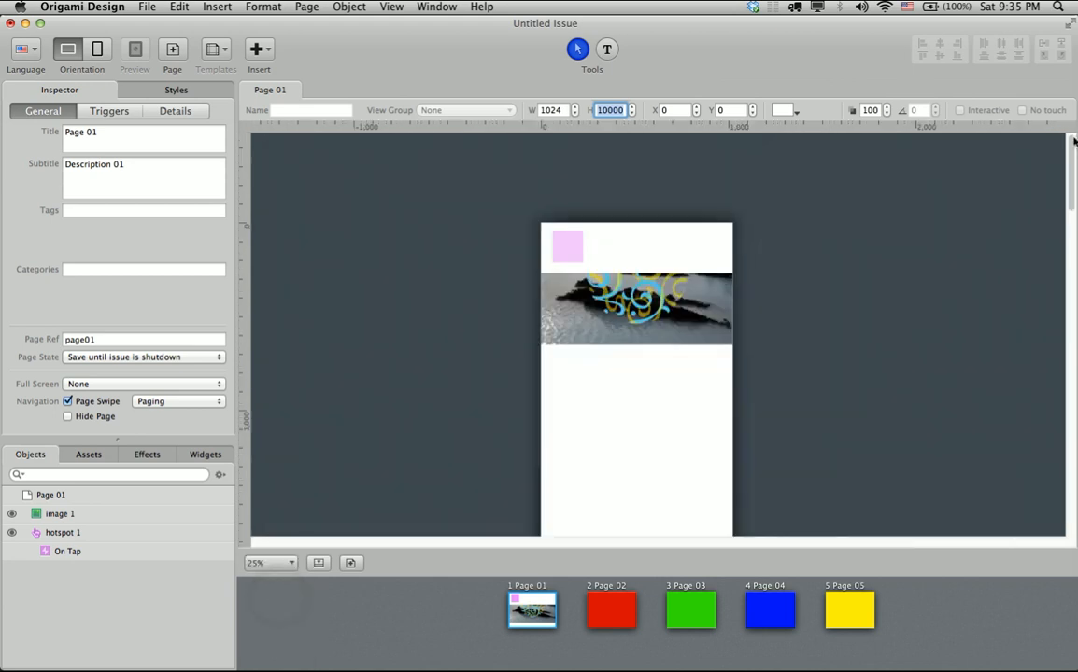
pyautogui.moveTo(1072, 147); pyautogui.dragTo(1070, 315)
pyautogui.scroll(10, 1045, 170)
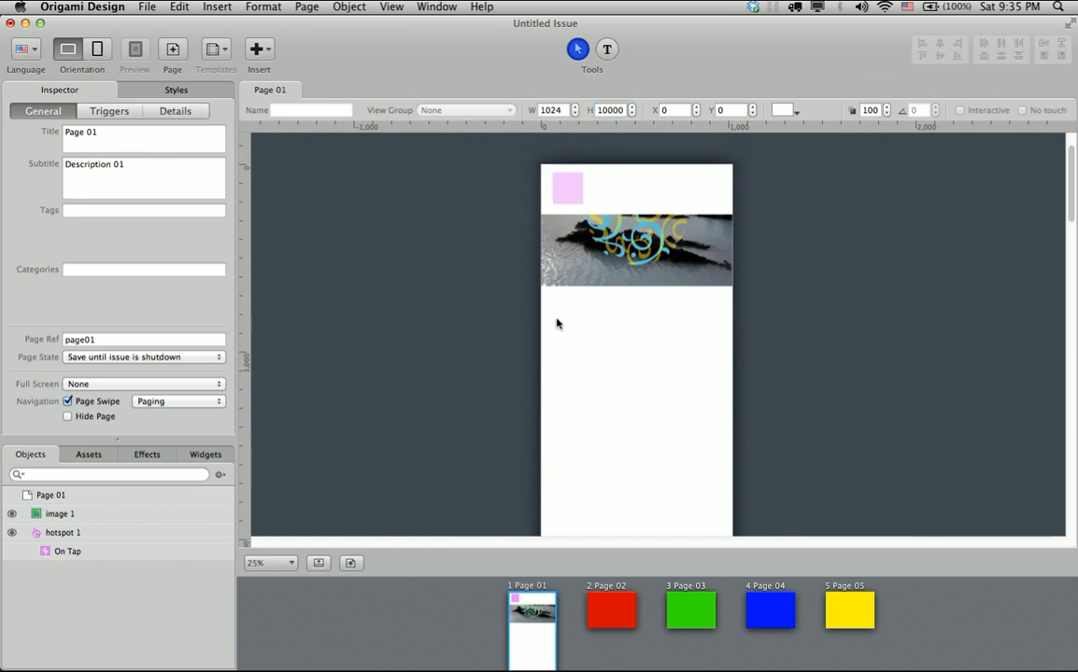
# Look at the issue's portrait layout and return to landscape orientation with the document settings open.
pyautogui.click(104, 53)
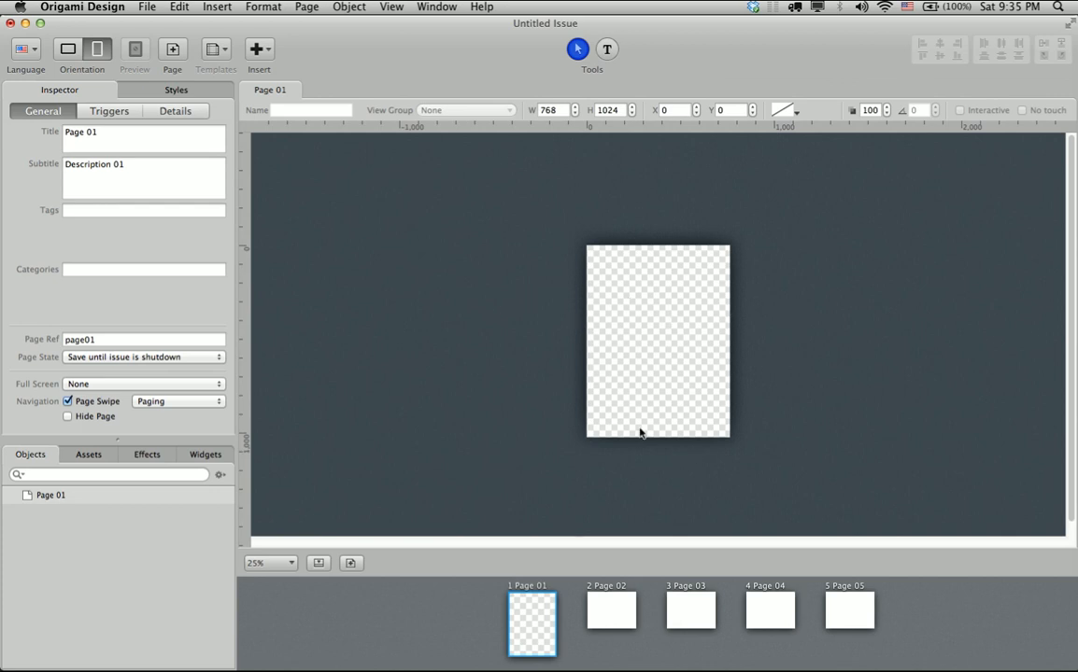
pyautogui.click(492, 406)
pyautogui.click(448, 613)
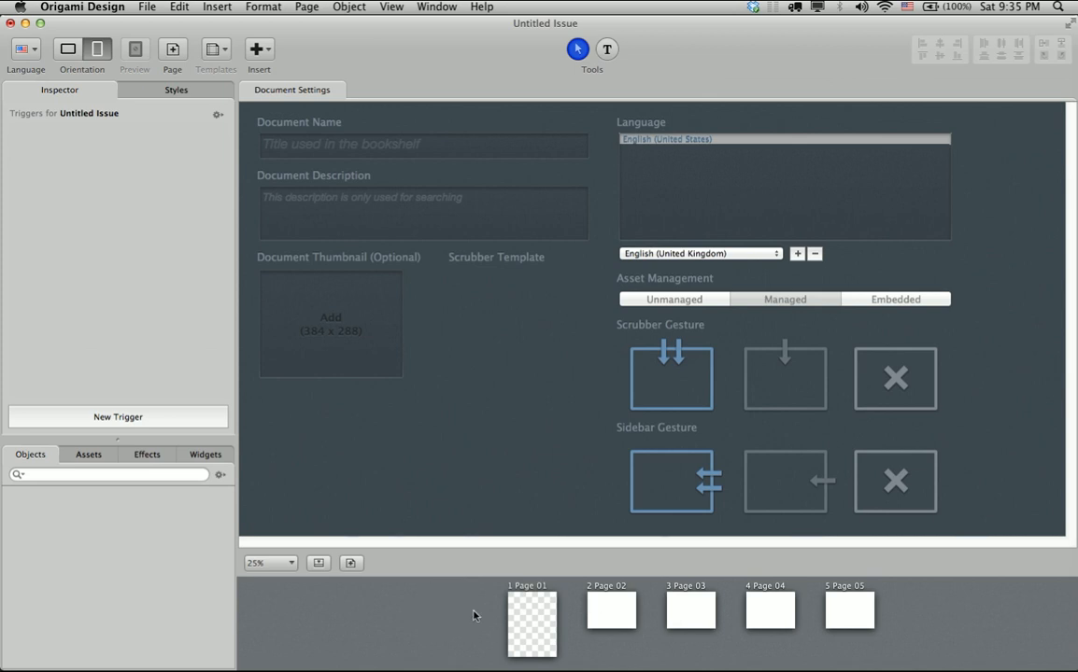
pyautogui.click(68, 48)
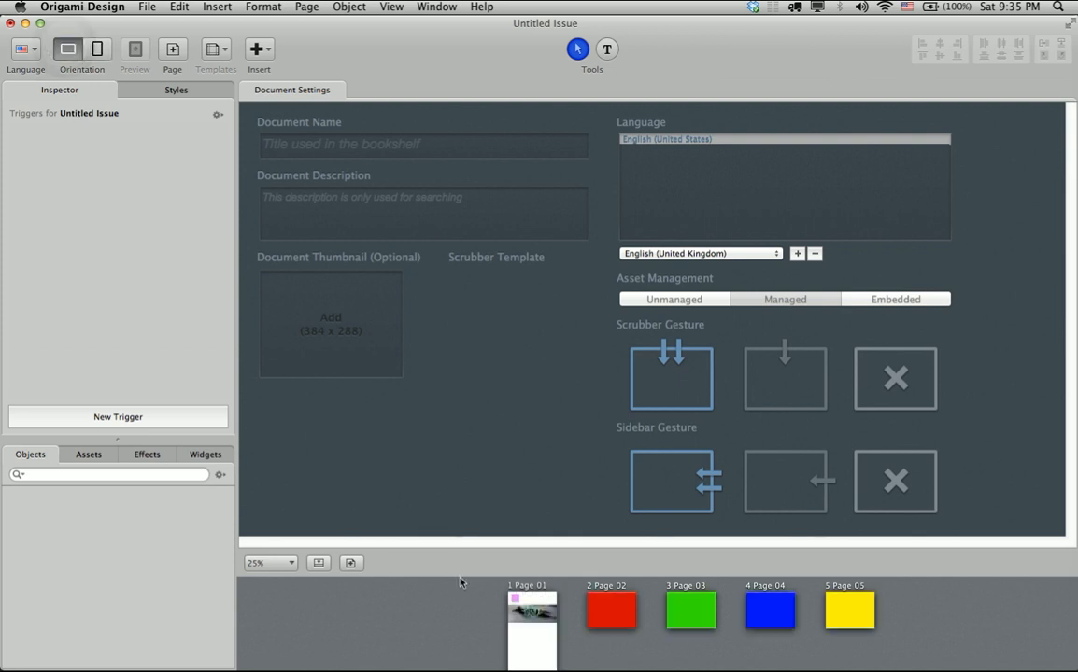
# Disable the sidebar gesture in the document settings and keep the scrubber gesture on the double-arrow option.
pyautogui.click(426, 626)
pyautogui.click(883, 381)
pyautogui.click(887, 477)
pyautogui.click(645, 374)
# Look through the languages that can be added to the issue in the document settings.
pyautogui.click(670, 212)
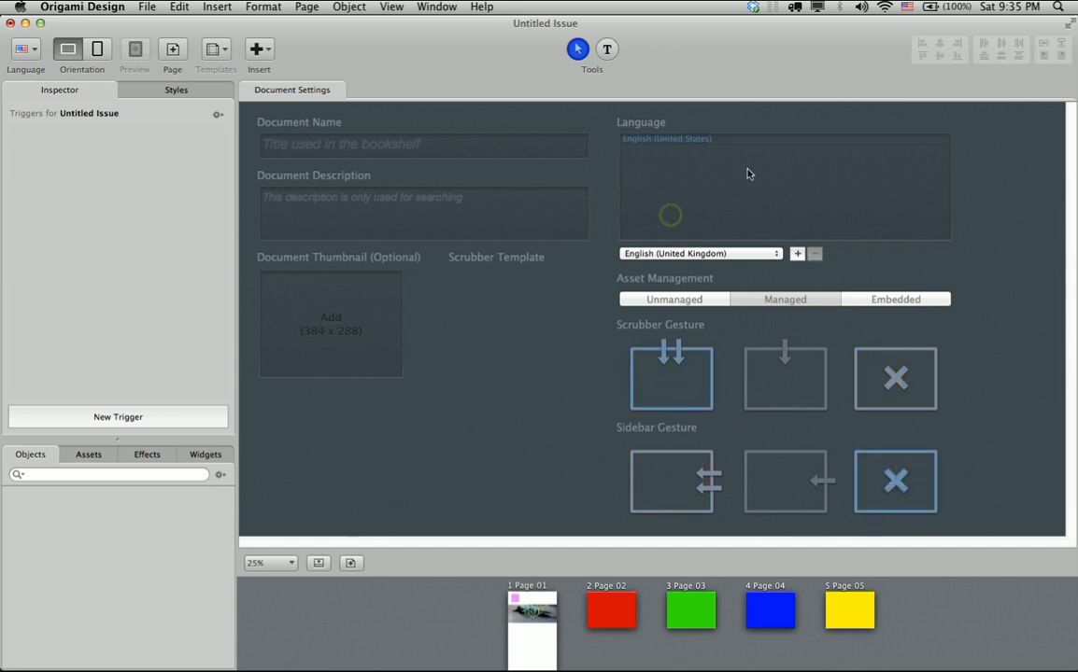
pyautogui.click(779, 255)
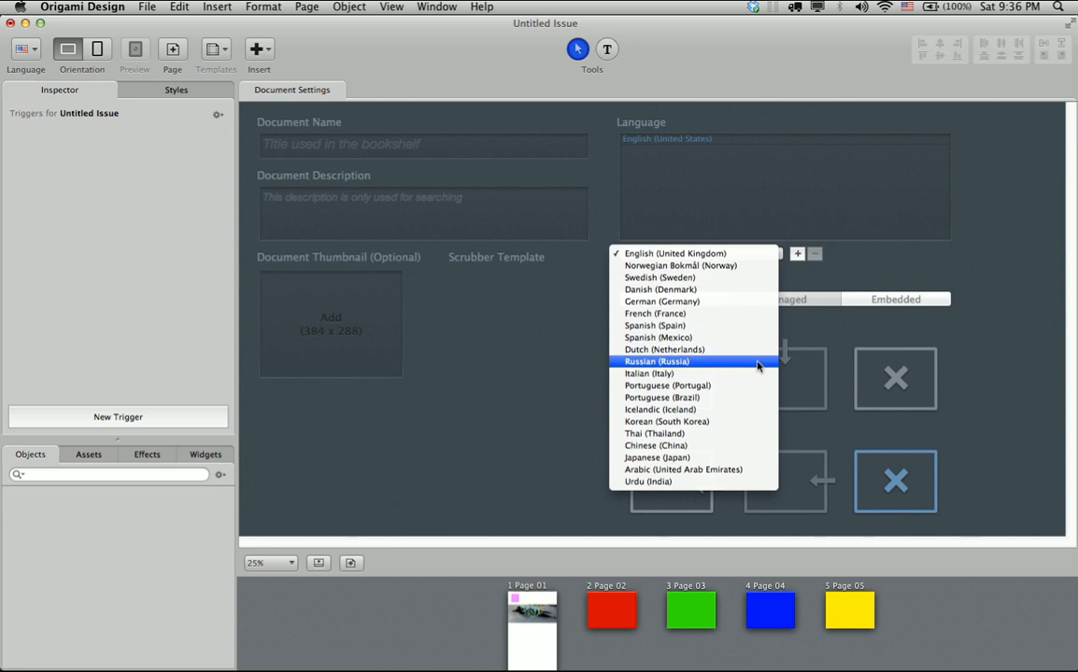
pyautogui.click(525, 339)
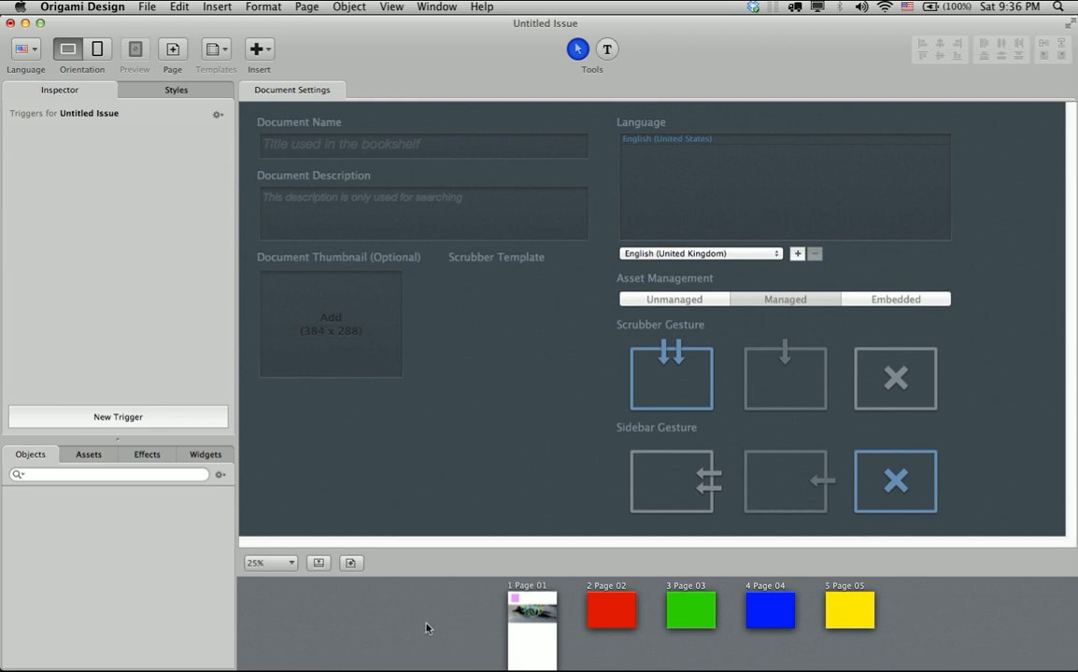
# Open Page 01 and view it at 100% with the hot spot and image in sight.
pyautogui.click(532, 616)
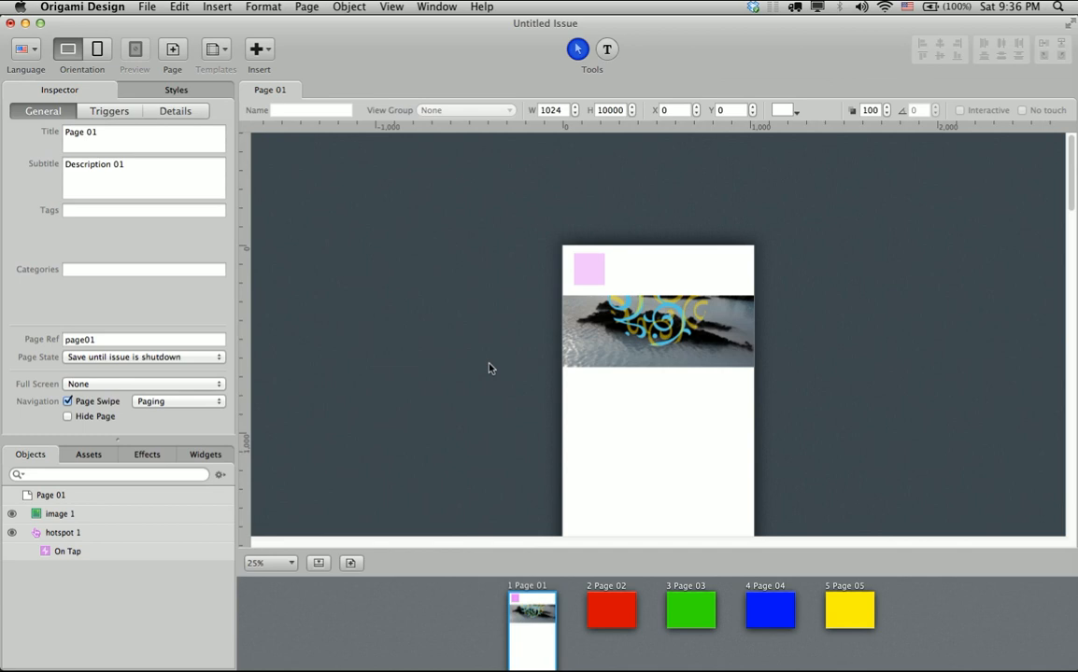
pyautogui.click(271, 563)
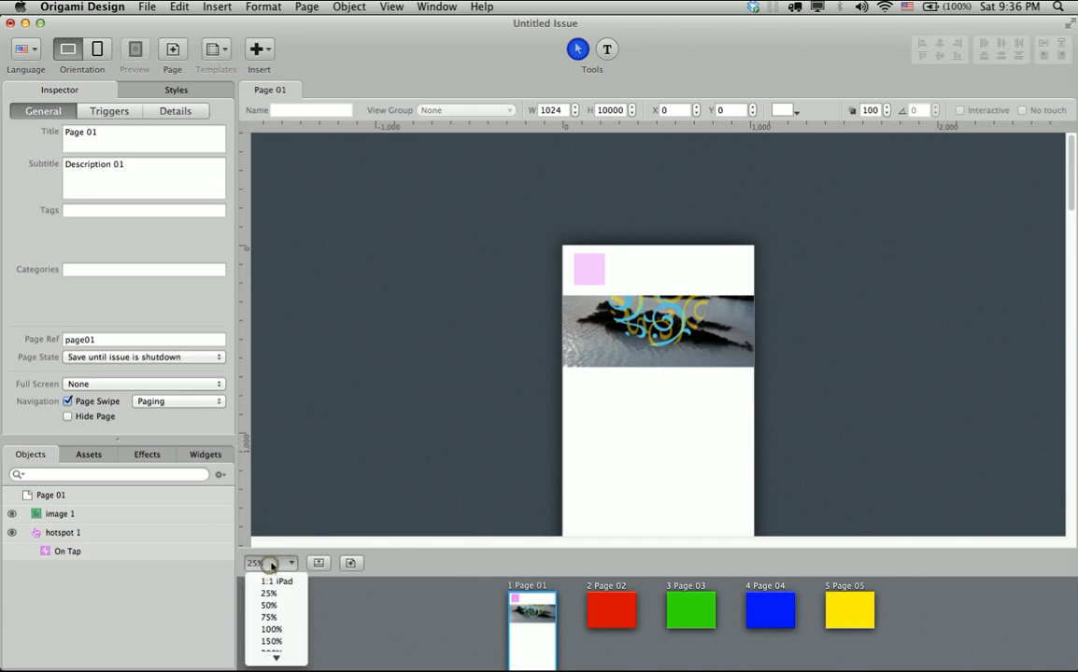
pyautogui.click(276, 629)
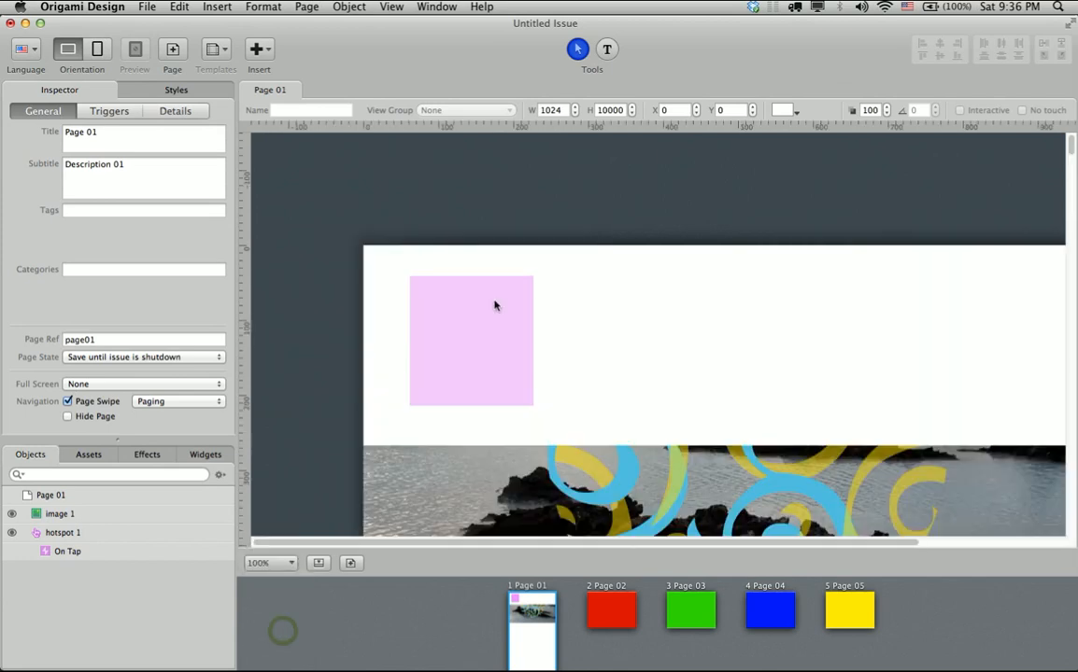
pyautogui.click(723, 381)
pyautogui.moveTo(857, 391); pyautogui.dragTo(764, 306)
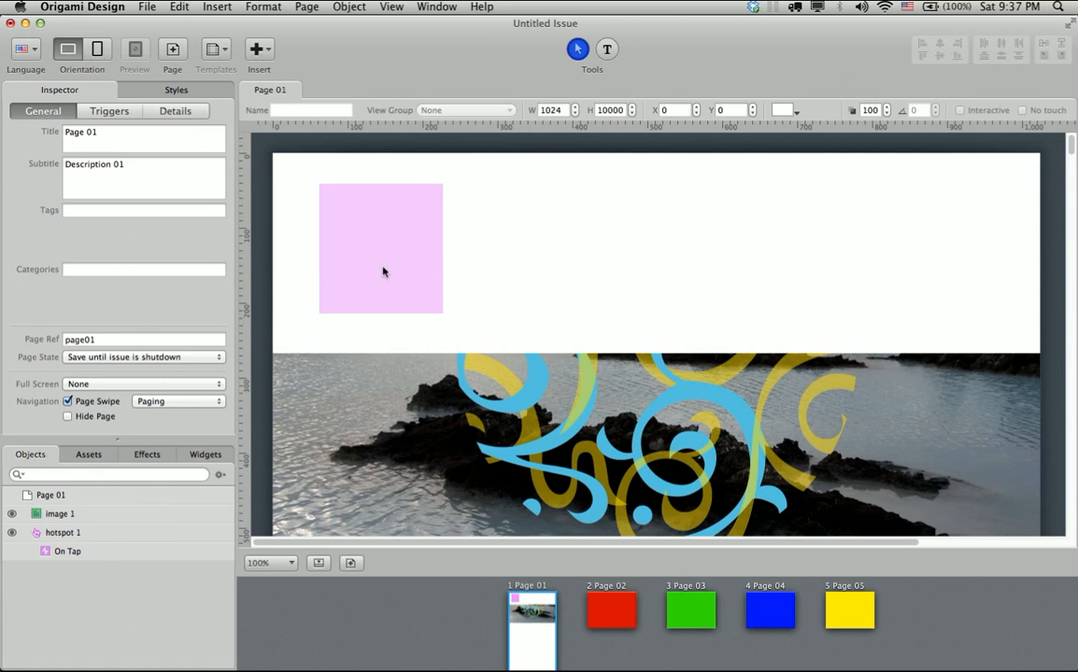
# Inspect the properties of image 1, hotspot 1 and its On Tap trigger on Page 01.
pyautogui.click(29, 454)
pyautogui.click(56, 514)
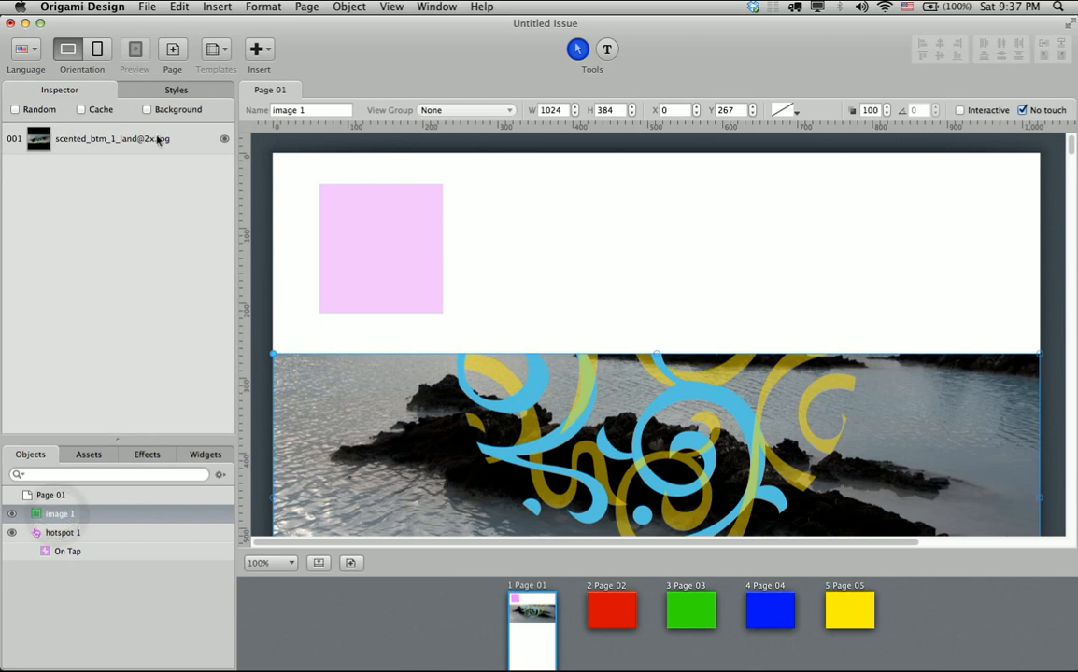
pyautogui.click(56, 533)
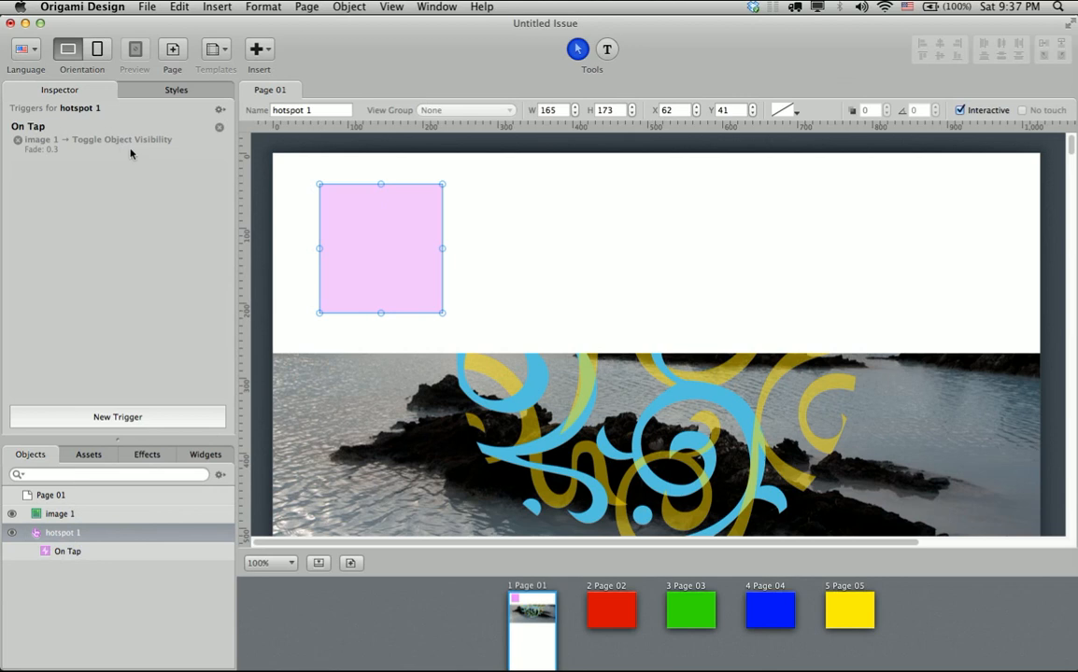
pyautogui.click(57, 554)
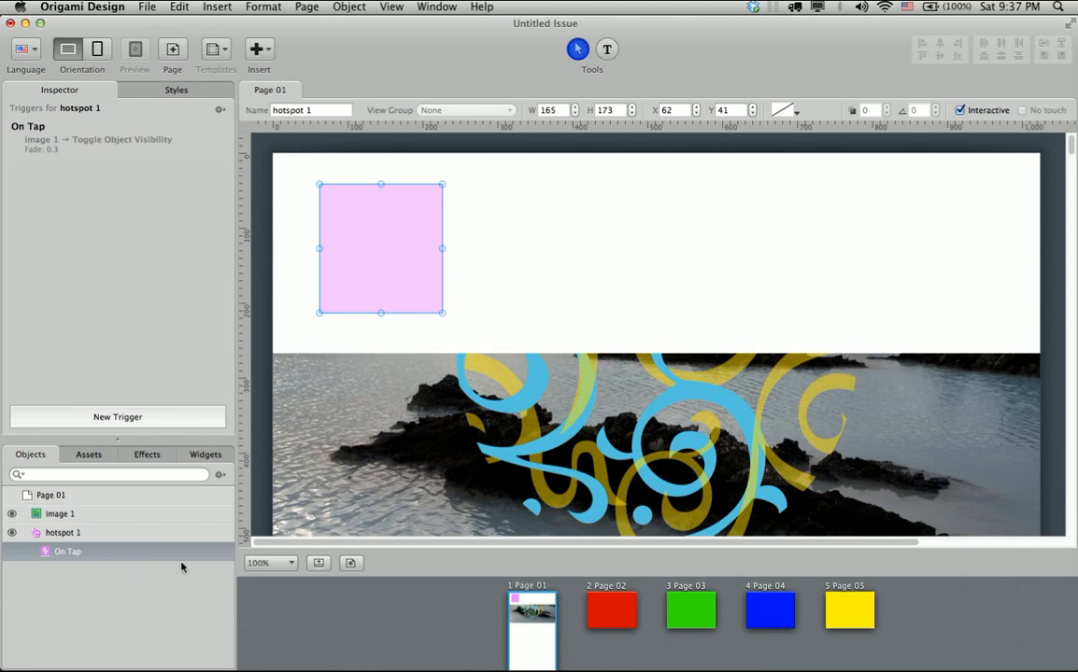
pyautogui.click(585, 267)
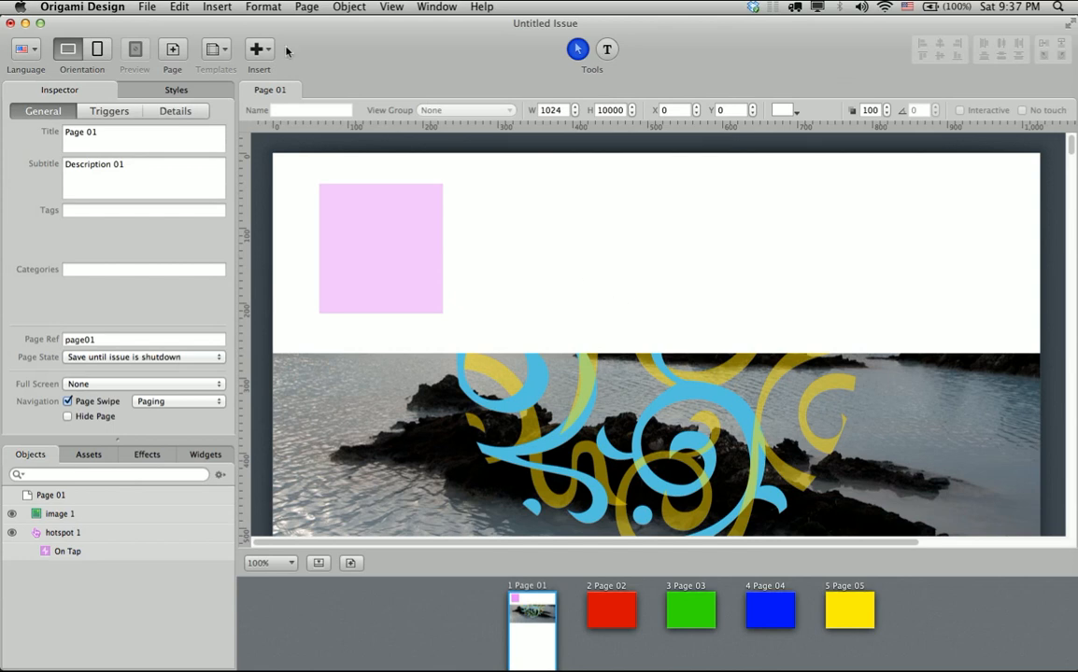
# Open the recent project scented_v_01 and enlarge its window to fill the screen.
pyautogui.click(146, 6)
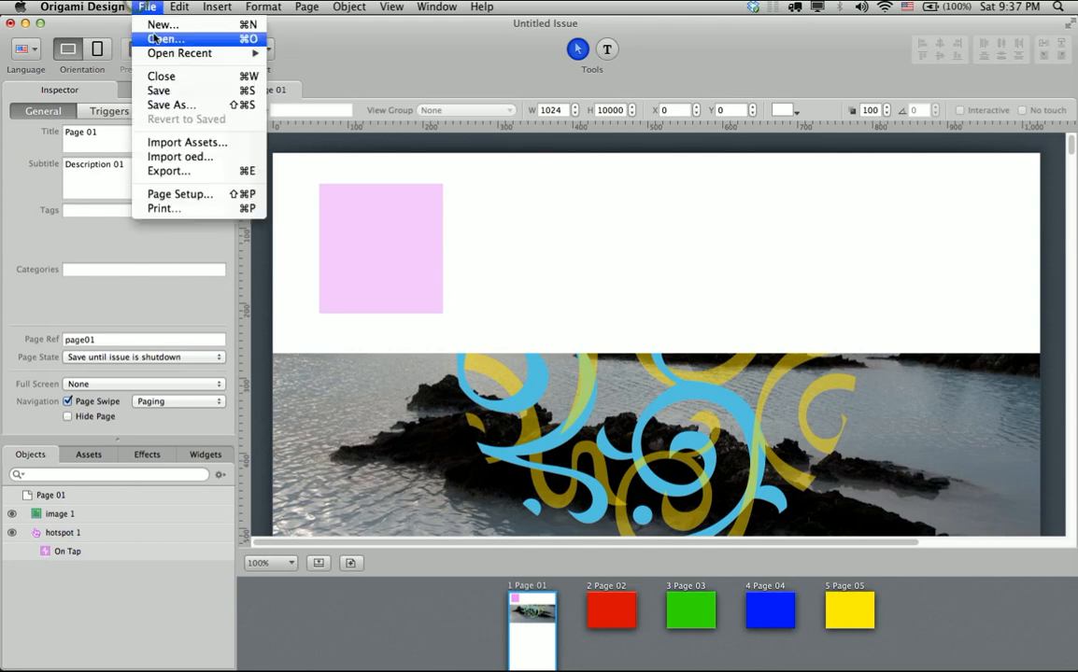
pyautogui.moveTo(159, 59)
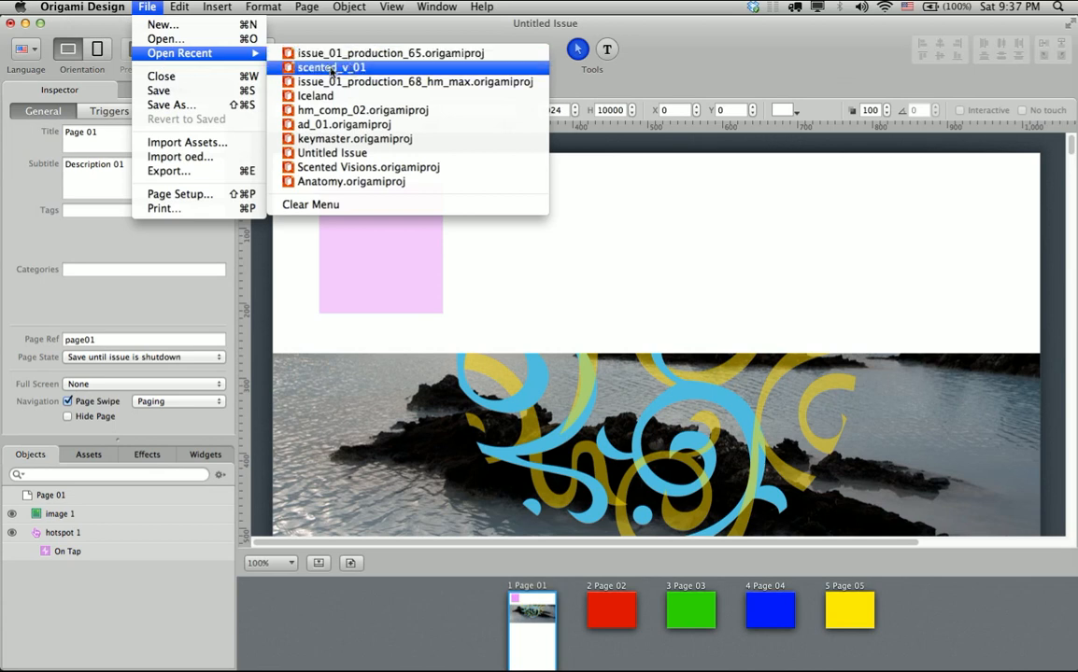
pyautogui.click(331, 70)
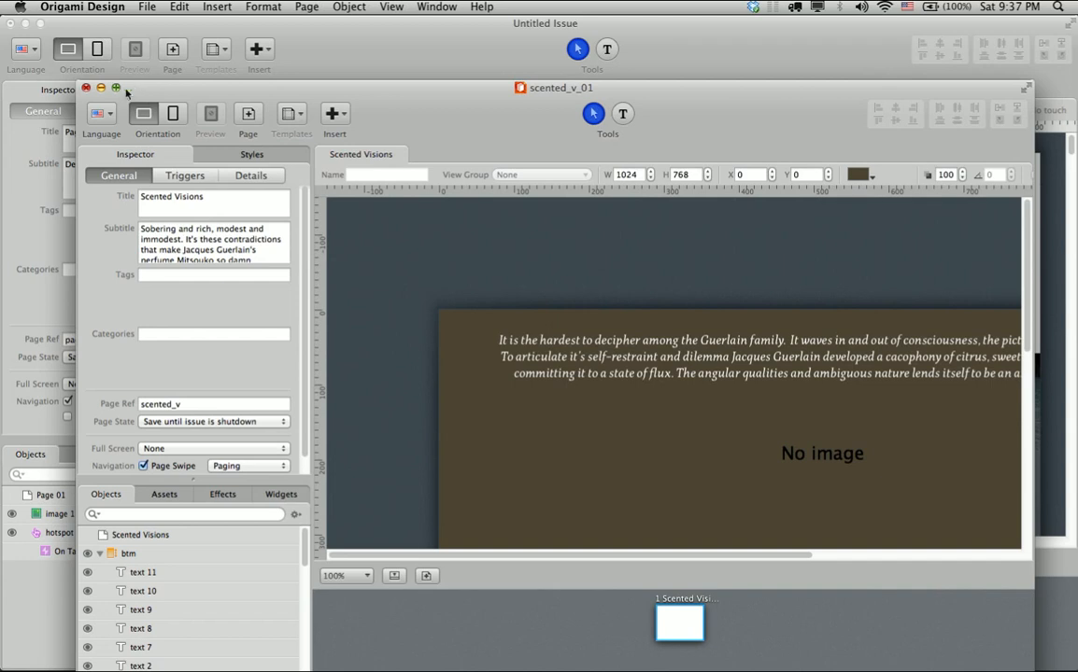
pyautogui.click(115, 90)
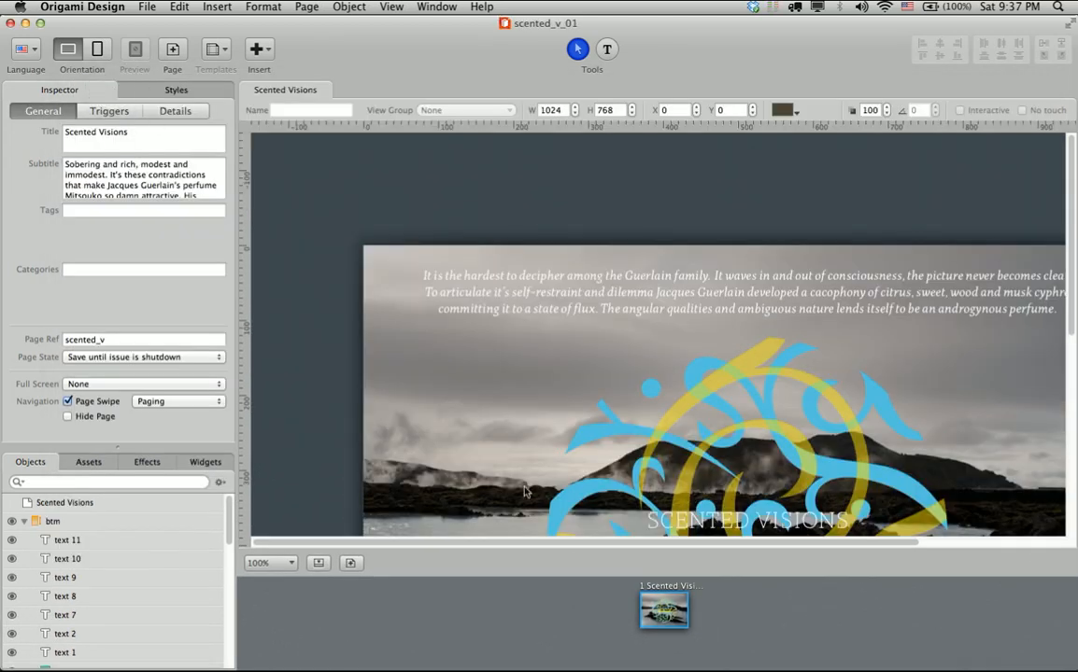
# Look over the Scented Visions page in landscape orientation.
pyautogui.click(513, 423)
pyautogui.click(494, 195)
pyautogui.moveTo(680, 387); pyautogui.dragTo(593, 290)
pyautogui.moveTo(614, 390); pyautogui.dragTo(594, 164)
pyautogui.moveTo(602, 265); pyautogui.dragTo(605, 502)
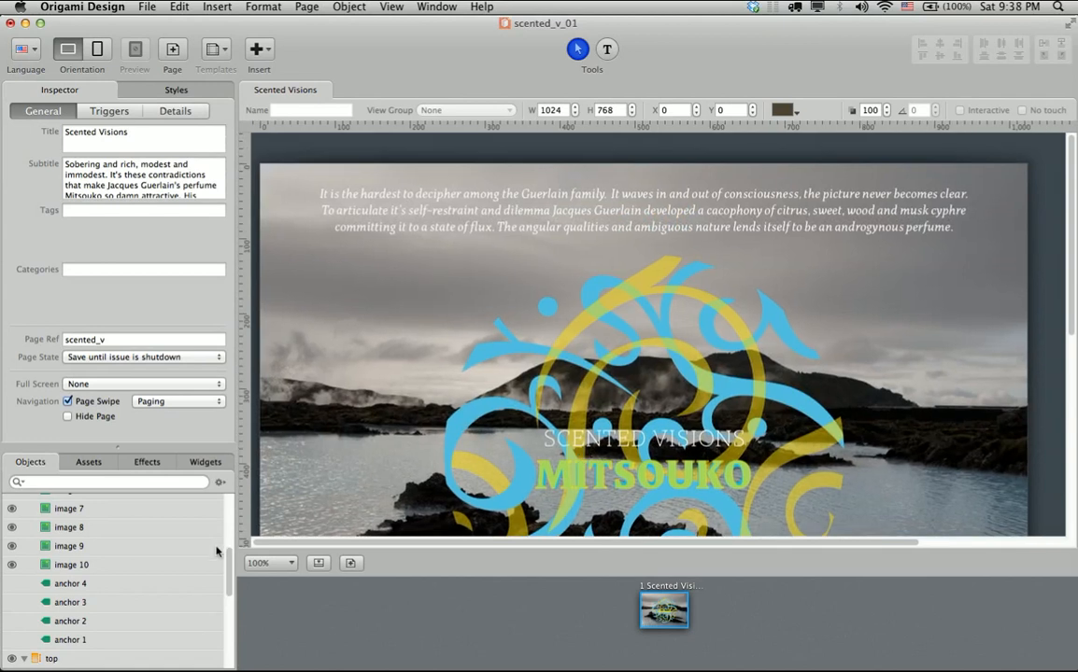
# Look through the page's object list and collapse the btm and top groups.
pyautogui.moveTo(228, 571); pyautogui.dragTo(229, 507)
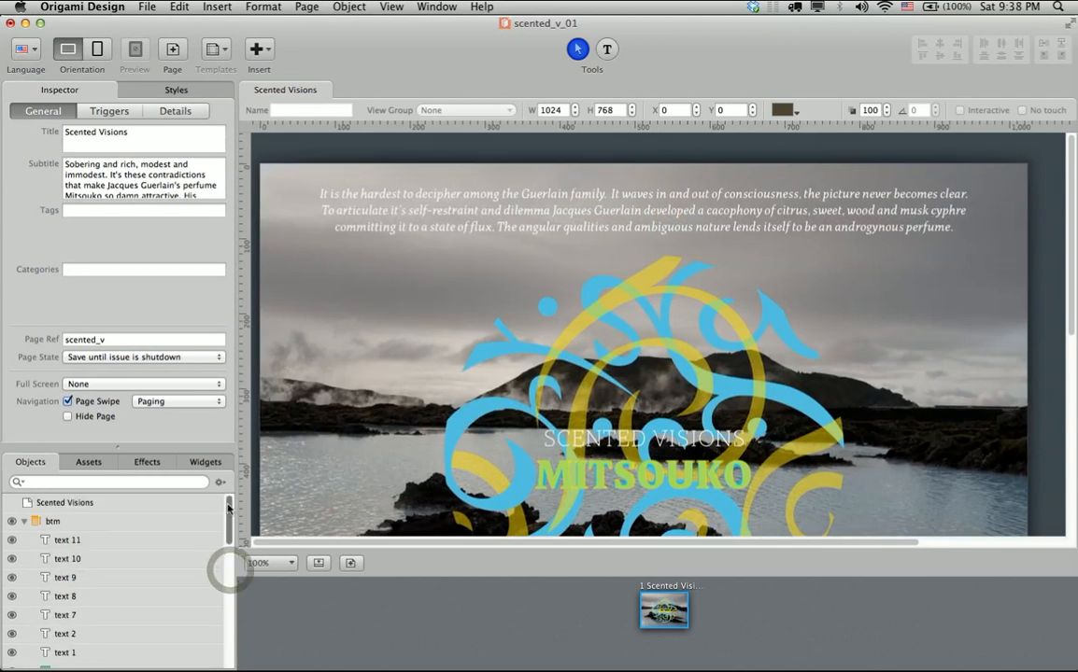
pyautogui.scroll(-3, 141, 560)
pyautogui.scroll(3, 84, 551)
pyautogui.click(24, 521)
pyautogui.click(23, 541)
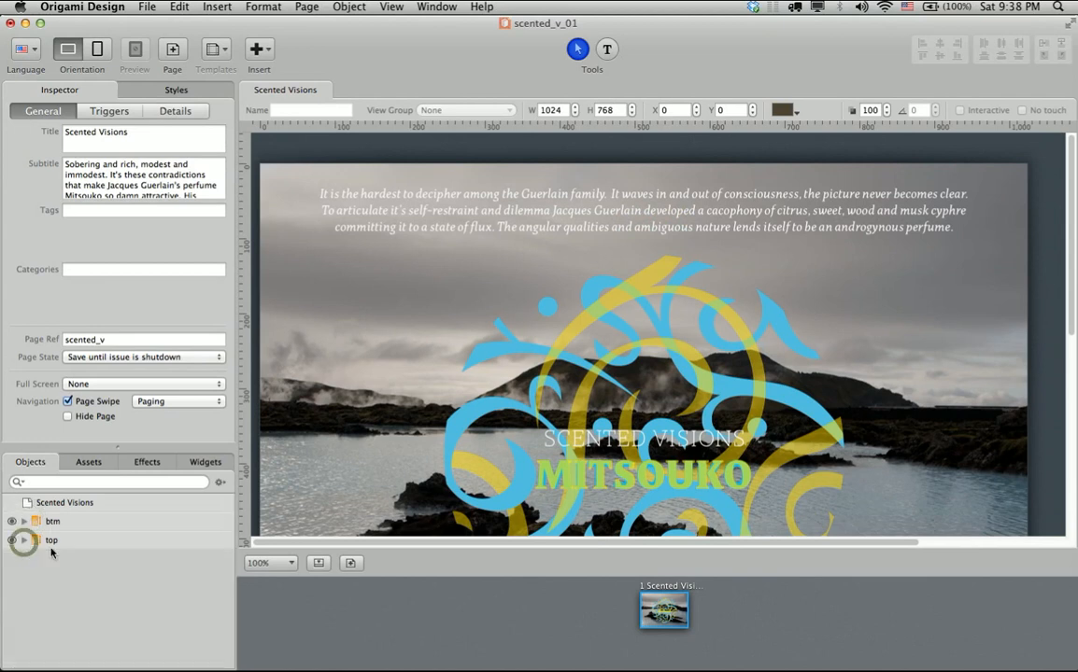
# Inspect the scroll settings of the top and btm groups and clear the selection.
pyautogui.click(84, 539)
pyautogui.click(79, 521)
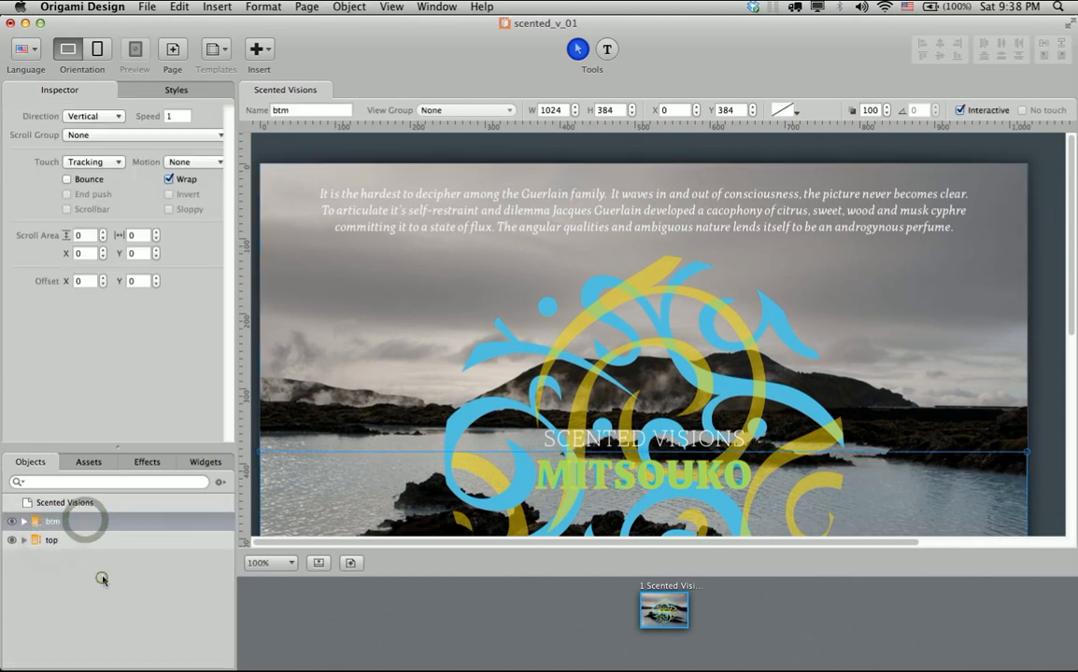
pyautogui.click(100, 577)
pyautogui.click(670, 145)
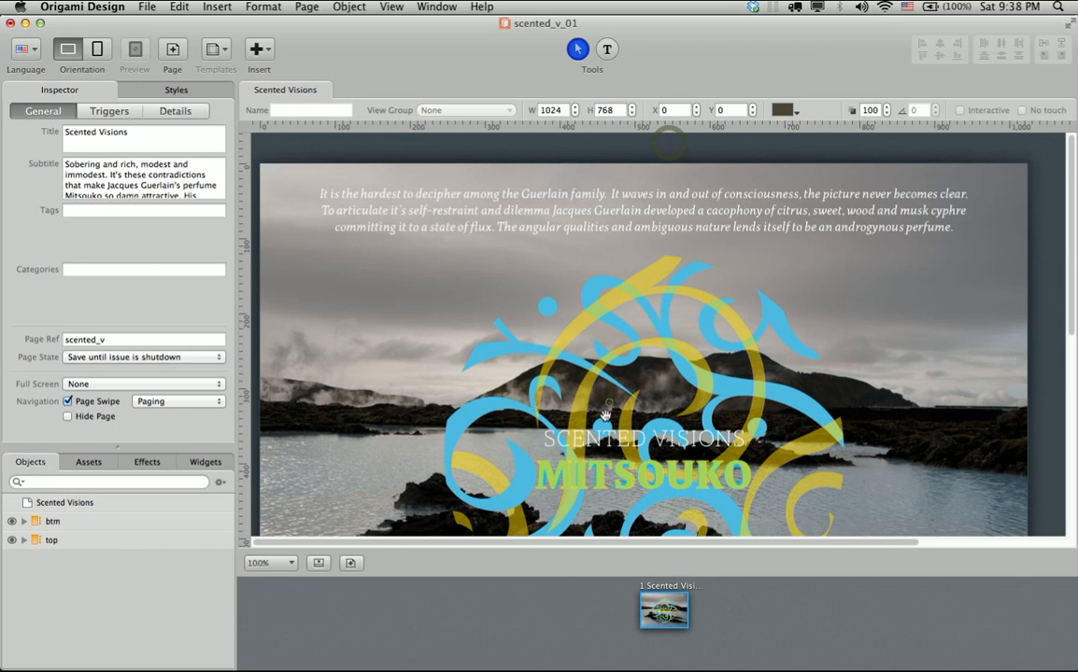
pyautogui.moveTo(605, 411); pyautogui.dragTo(613, 390)
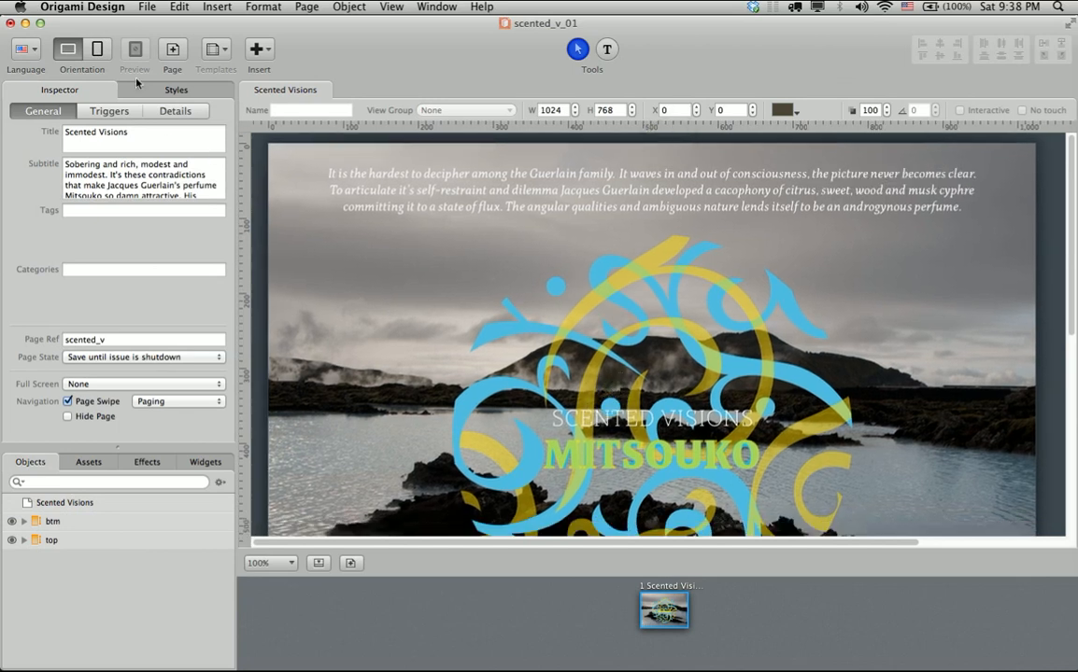
# Set the view to 1:1 iPad scale and compare the page's portrait layout with its landscape layout.
pyautogui.click(279, 564)
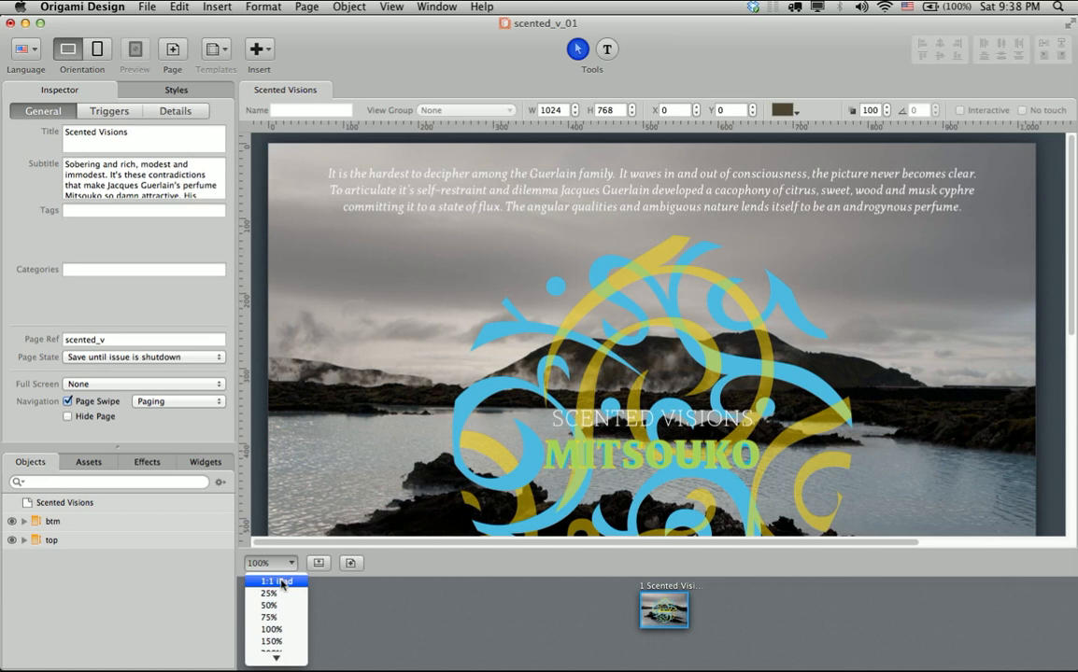
pyautogui.click(276, 582)
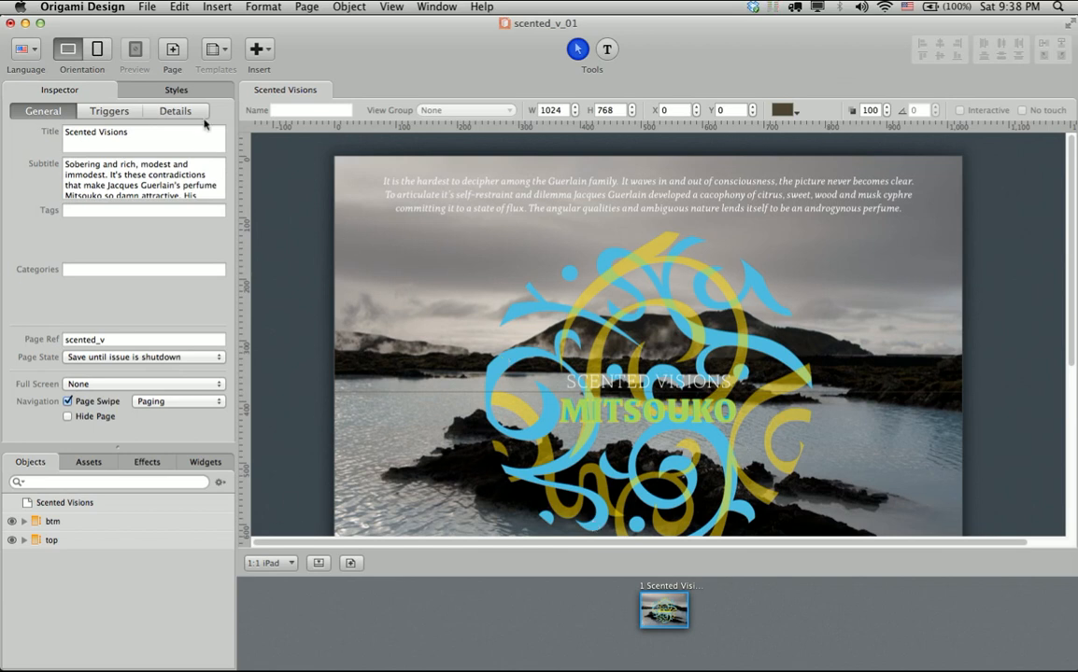
pyautogui.click(98, 49)
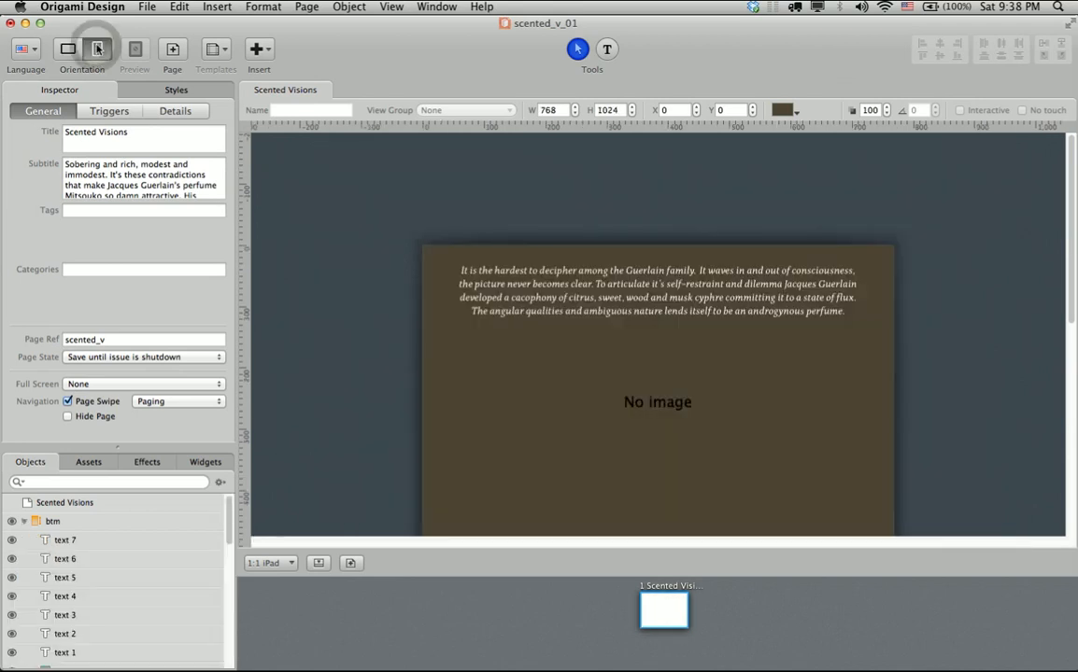
pyautogui.moveTo(367, 464); pyautogui.dragTo(387, 296)
pyautogui.click(67, 46)
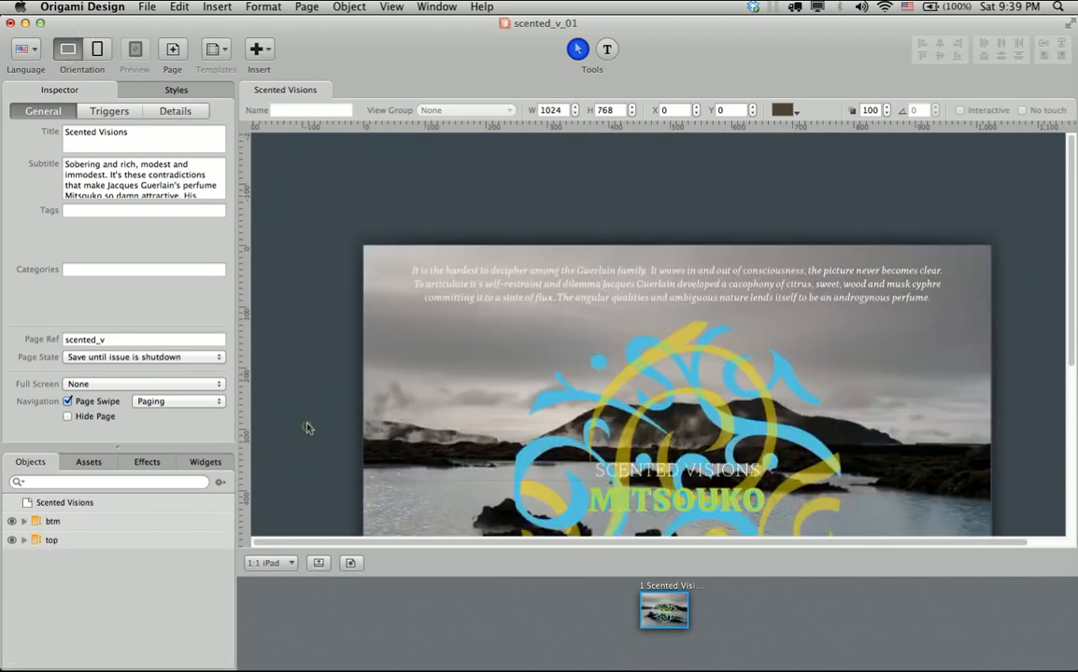
pyautogui.moveTo(310, 453); pyautogui.dragTo(311, 318)
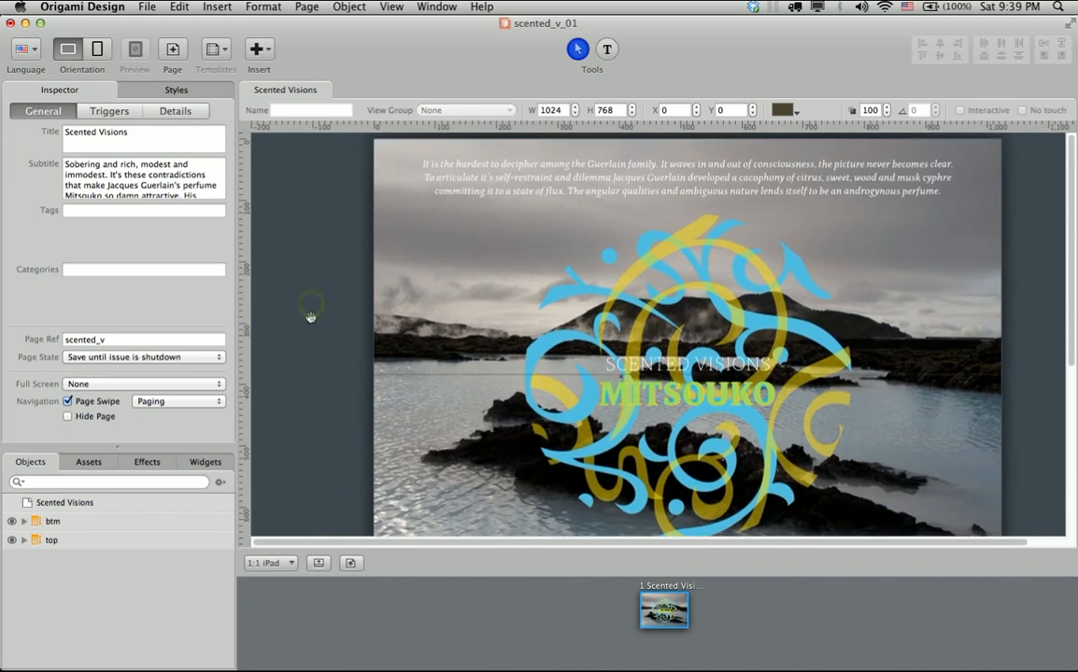
# Switch the issue's language to Japanese and look at the landscape page.
pyautogui.click(26, 47)
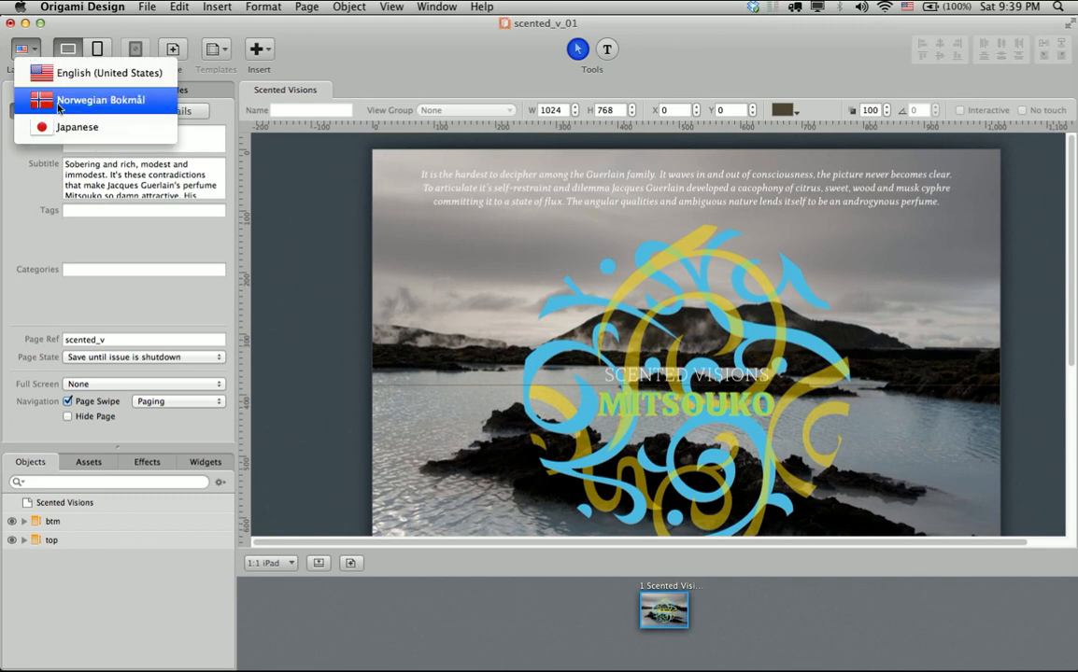
pyautogui.click(48, 136)
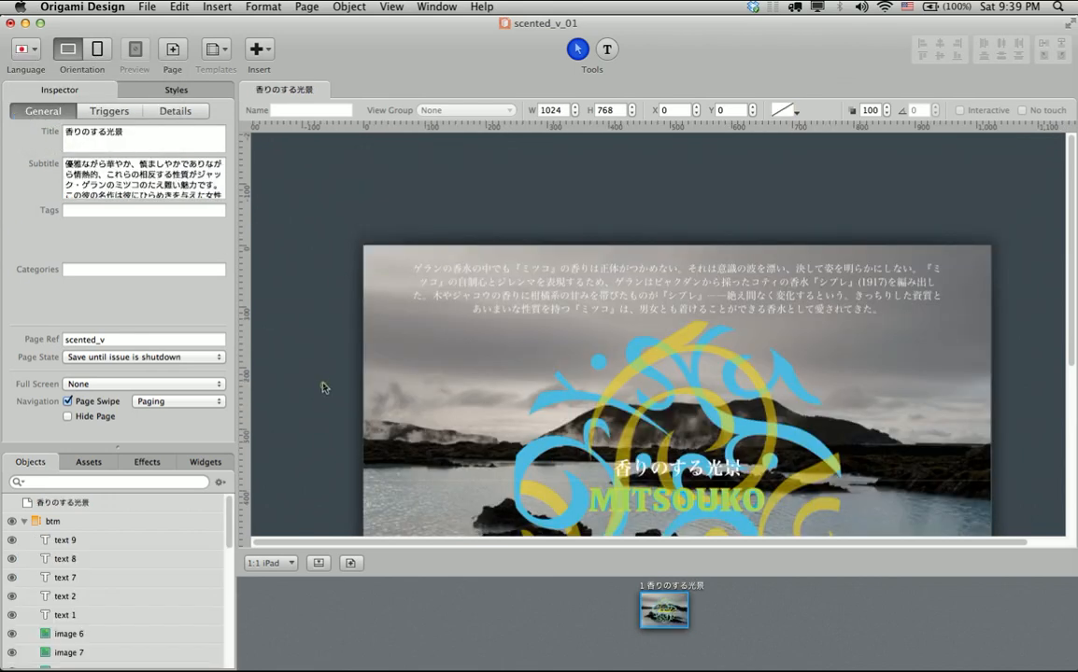
pyautogui.moveTo(324, 385); pyautogui.dragTo(322, 347)
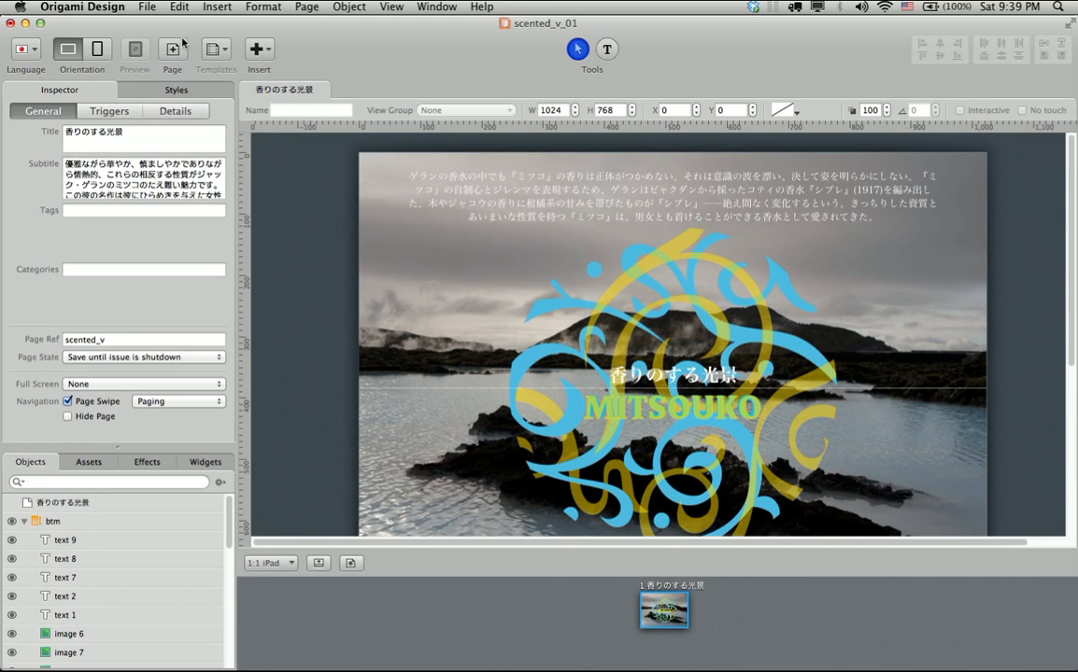
# Switch the issue to portrait orientation and set its language to English (United States).
pyautogui.click(97, 50)
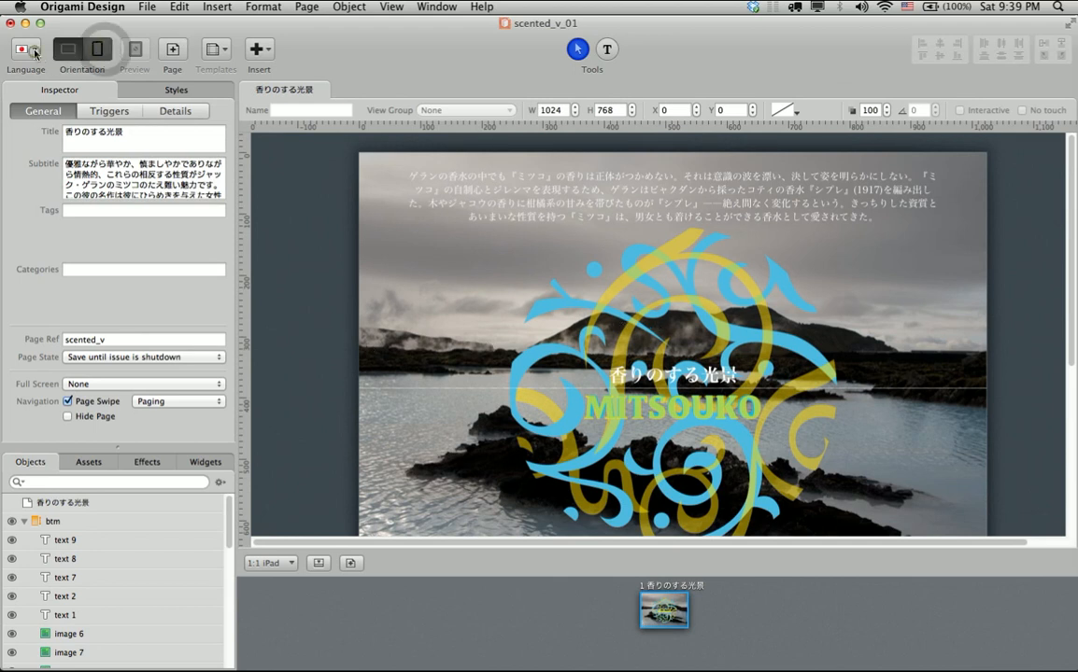
pyautogui.click(35, 52)
pyautogui.click(44, 76)
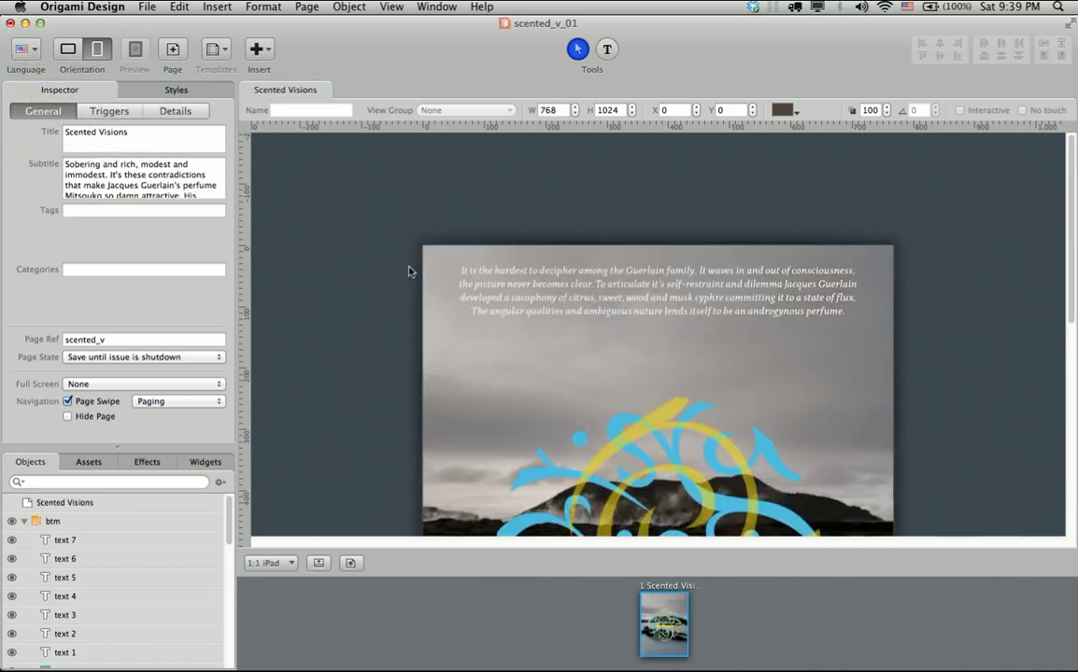
# Open the contents of the top scroll group and look over its full length with the anchors.
pyautogui.click(742, 361)
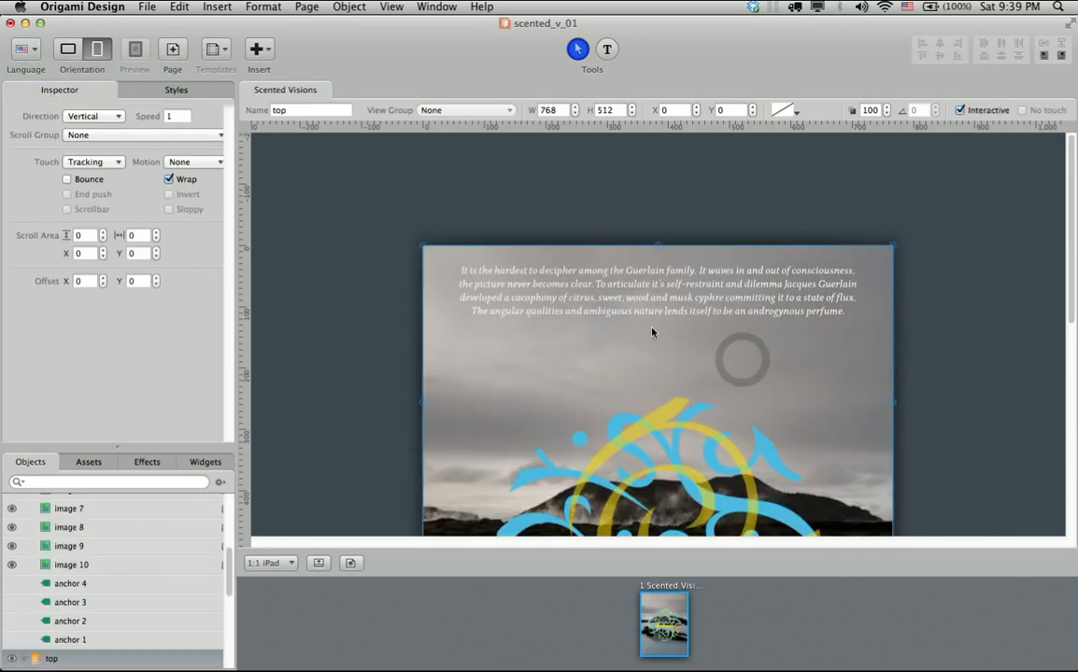
pyautogui.moveTo(630, 401); pyautogui.dragTo(635, 295)
pyautogui.doubleClick(635, 293)
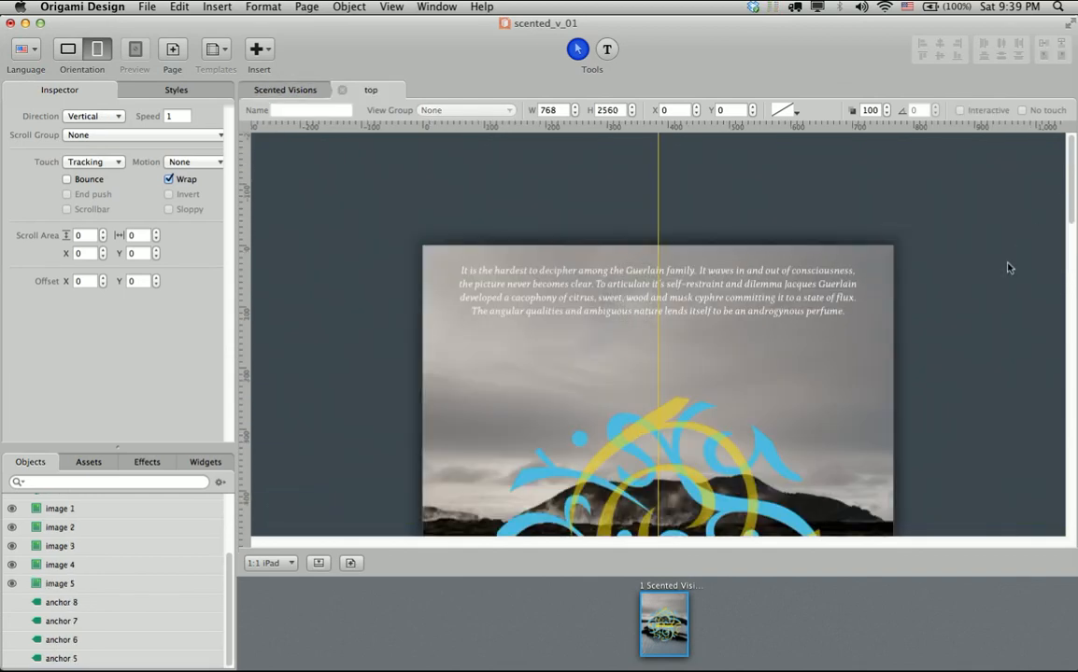
pyautogui.moveTo(1070, 157); pyautogui.dragTo(1072, 390)
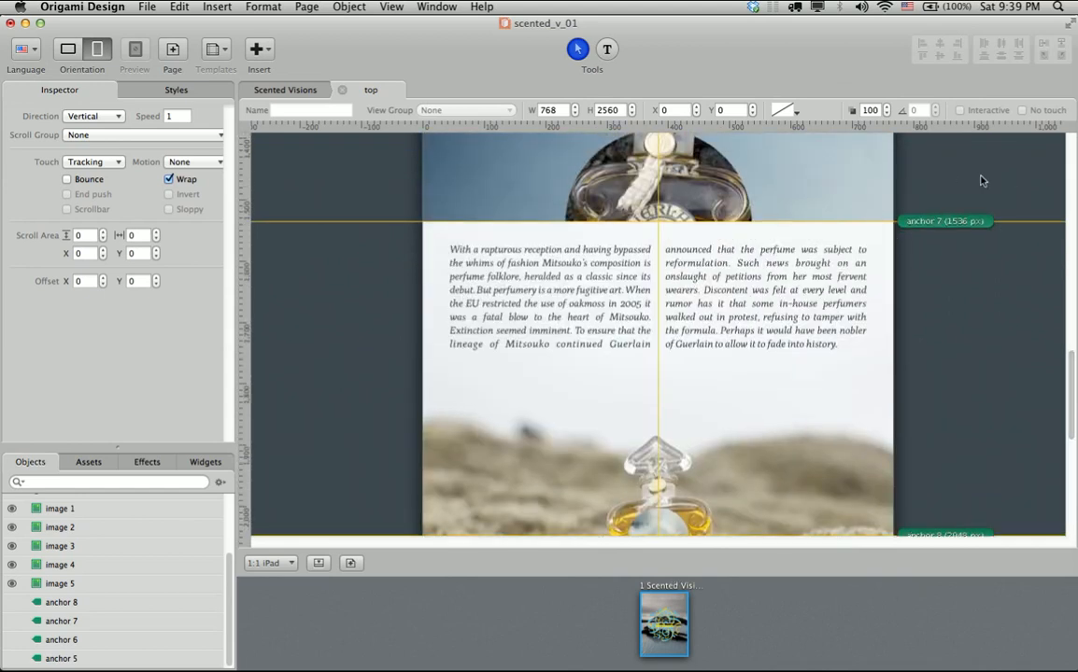
pyautogui.moveTo(1072, 384); pyautogui.dragTo(1071, 186)
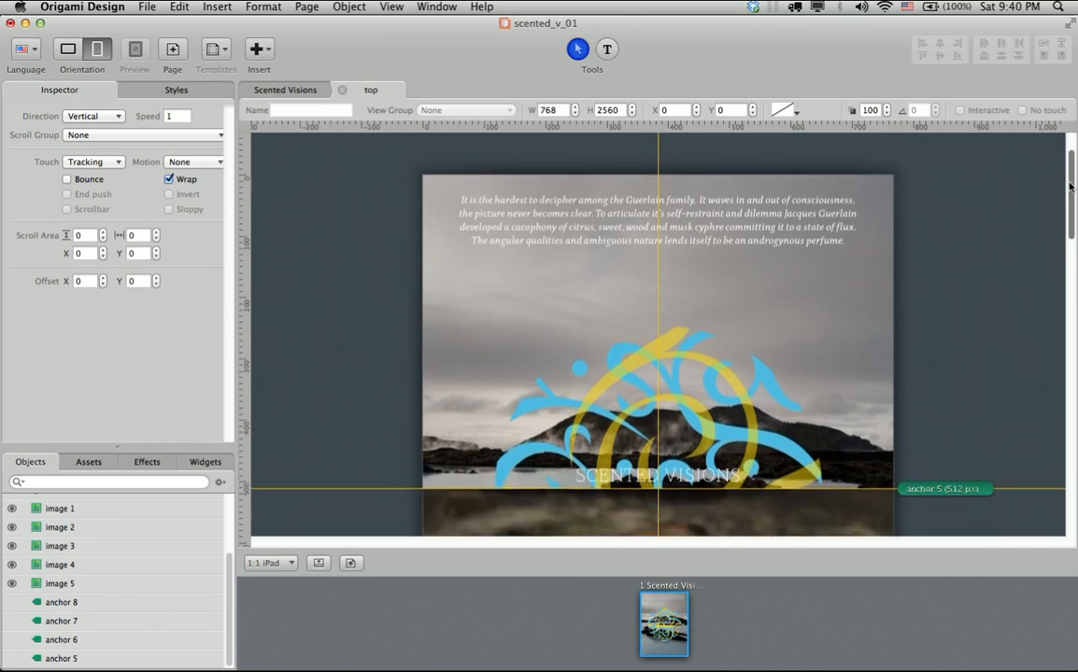
# Check the SCENTED VISIONS title's text settings in the top scroll group and close the group.
pyautogui.click(686, 478)
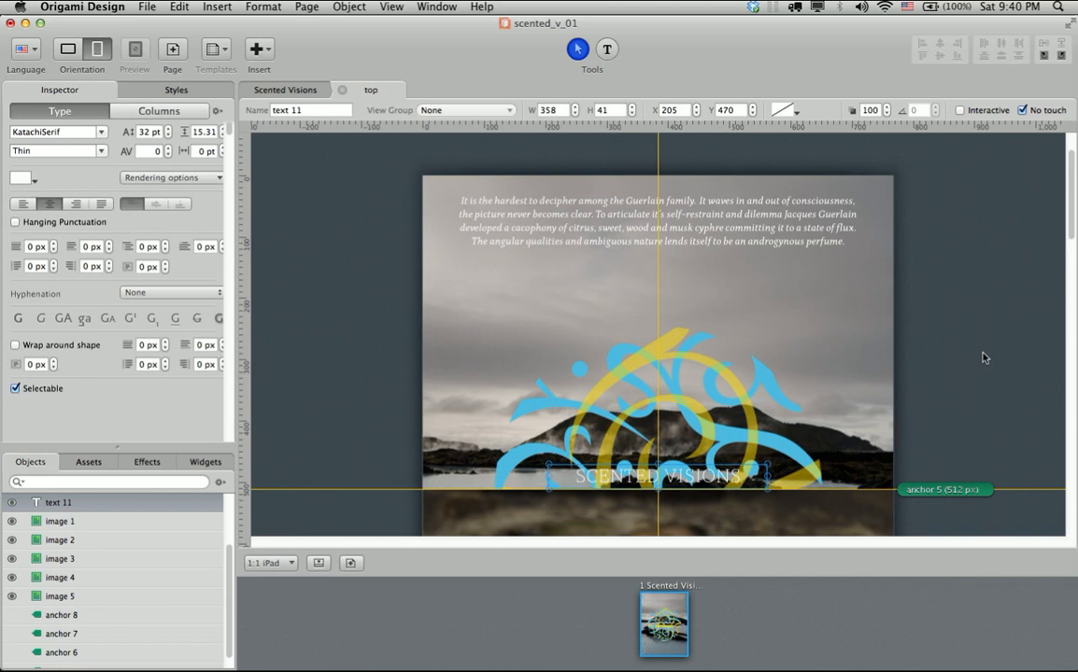
pyautogui.click(997, 312)
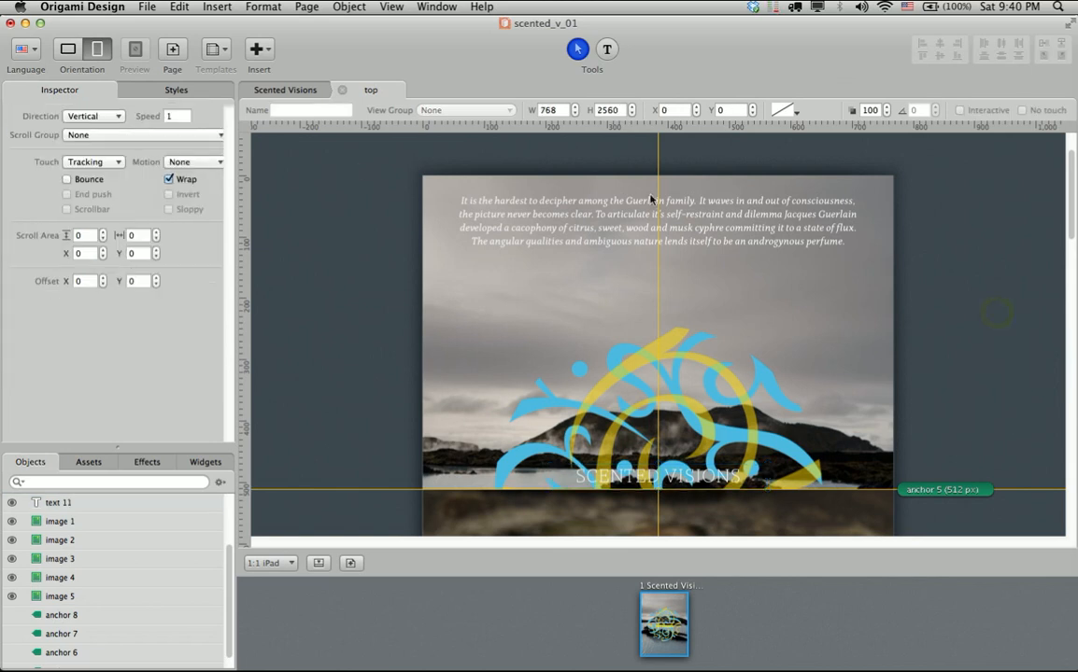
pyautogui.click(342, 92)
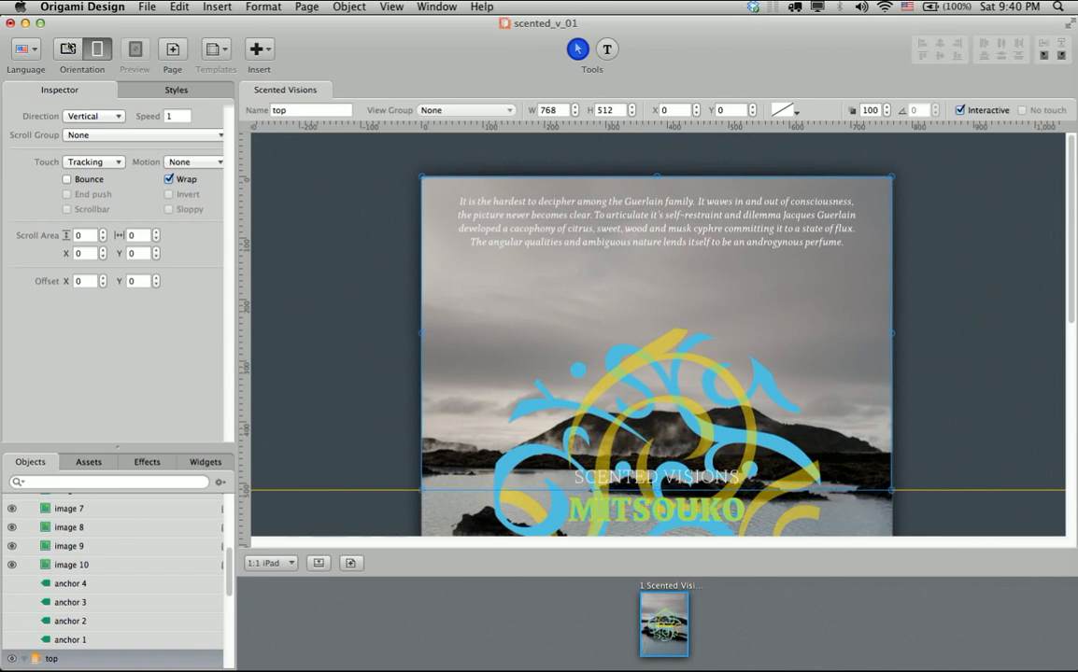
# Switch the issue to landscape orientation and open the contents of the btm scroll group.
pyautogui.click(68, 48)
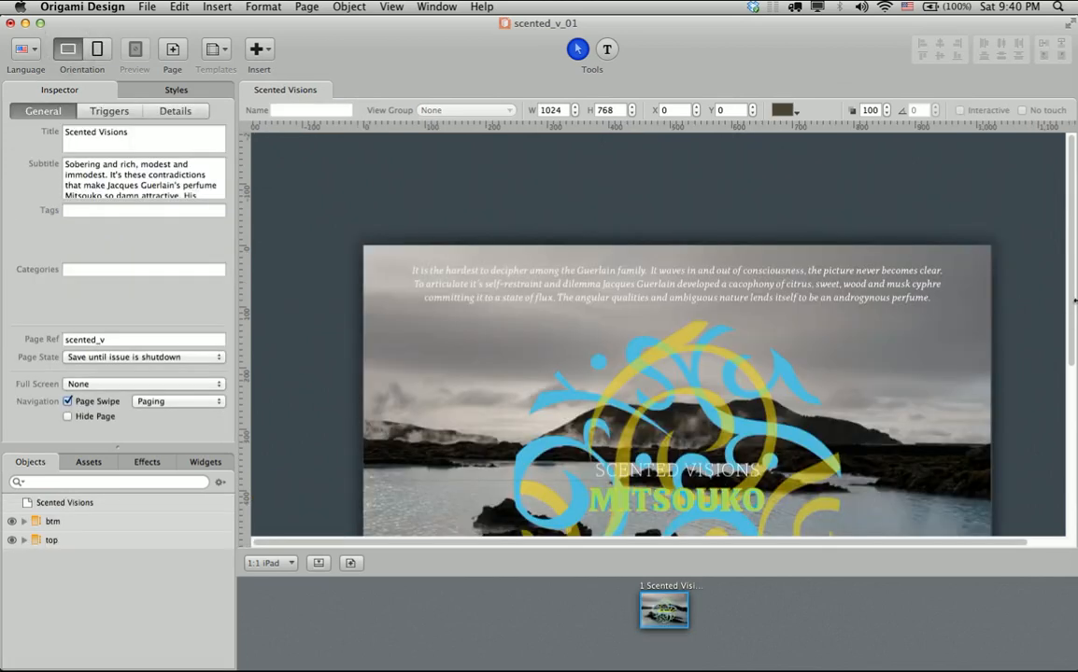
pyautogui.moveTo(1070, 280); pyautogui.dragTo(1070, 412)
pyautogui.click(707, 403)
pyautogui.doubleClick(707, 404)
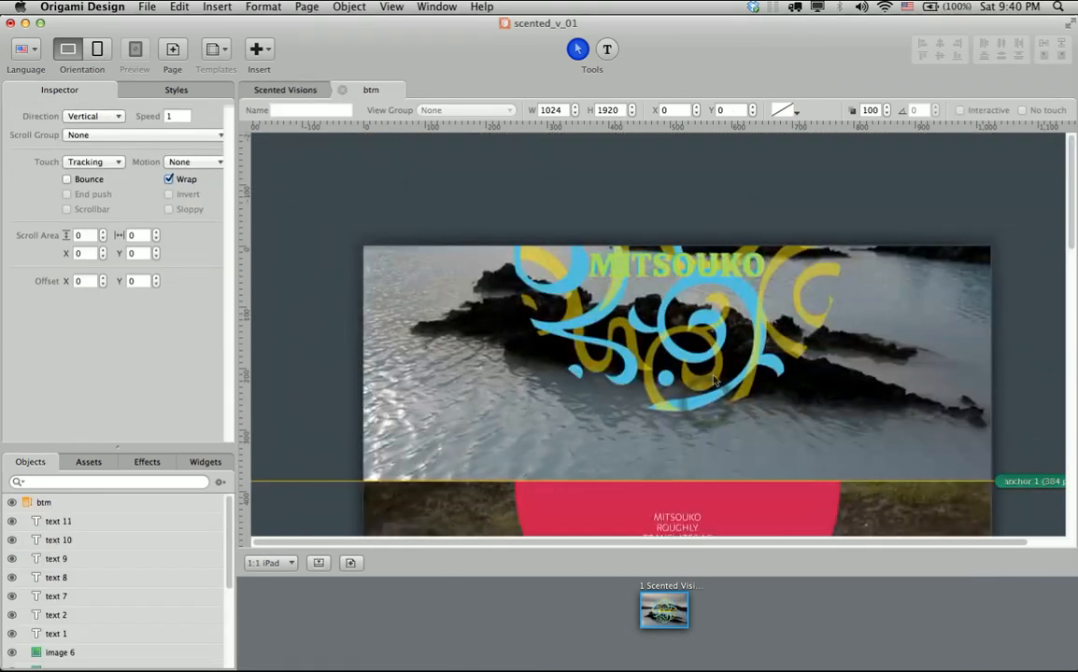
# Move the yellow MITSOUKO text down to Y 22, select the blue copy behind it, and undo the move.
pyautogui.click(691, 266)
pyautogui.moveTo(691, 266); pyautogui.dragTo(691, 280)
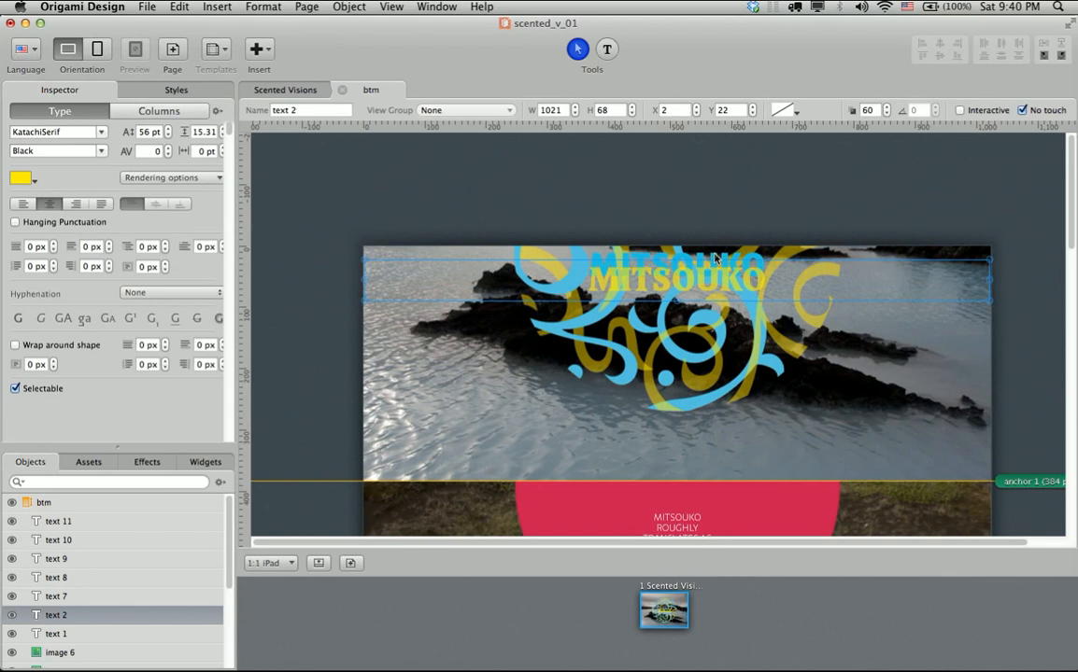
pyautogui.click(715, 258)
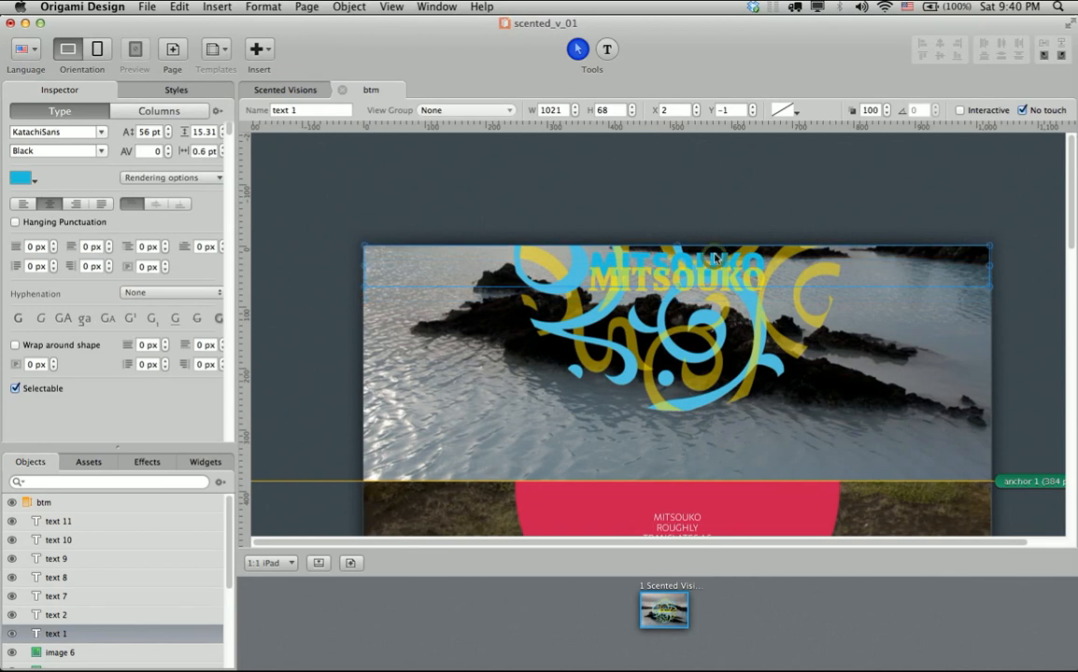
pyautogui.click(847, 214)
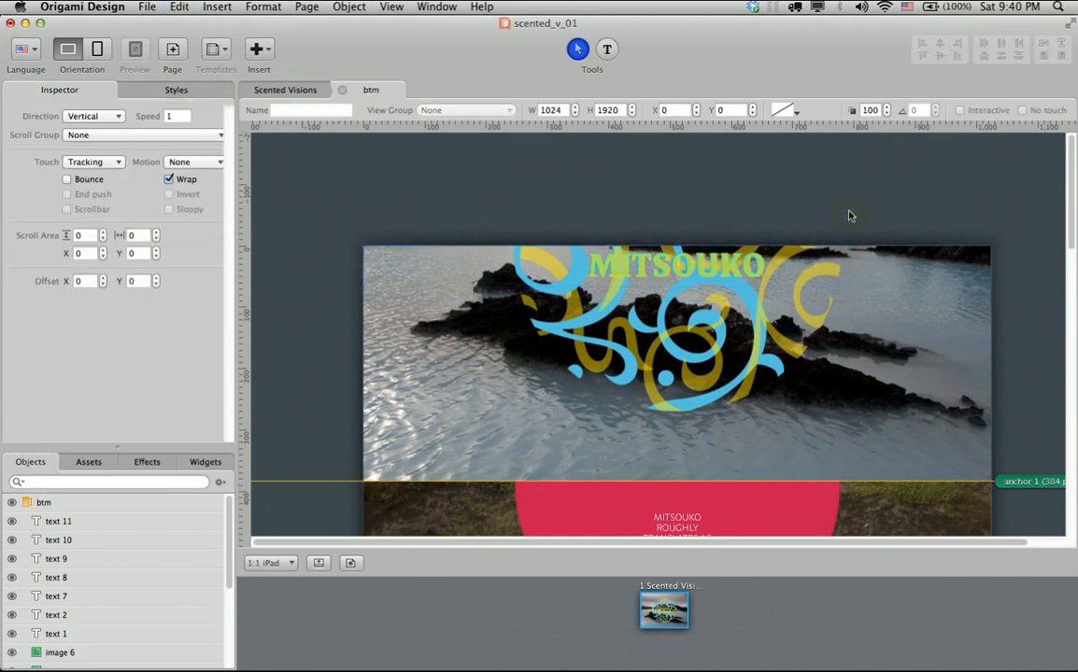
# Separate the yellow MITSOUKO text below the blue one, select both text objects, and undo the separation.
pyautogui.moveTo(678, 272); pyautogui.dragTo(676, 304)
pyautogui.keyDown('shift'); pyautogui.click(680, 268); pyautogui.keyUp('shift')
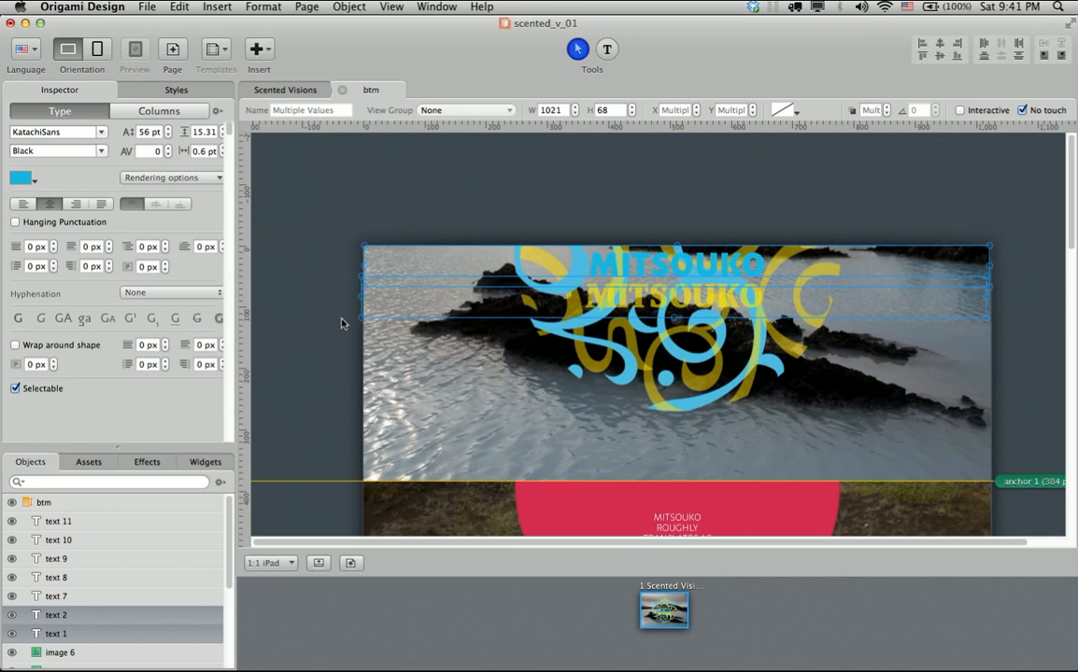
pyautogui.click(316, 318)
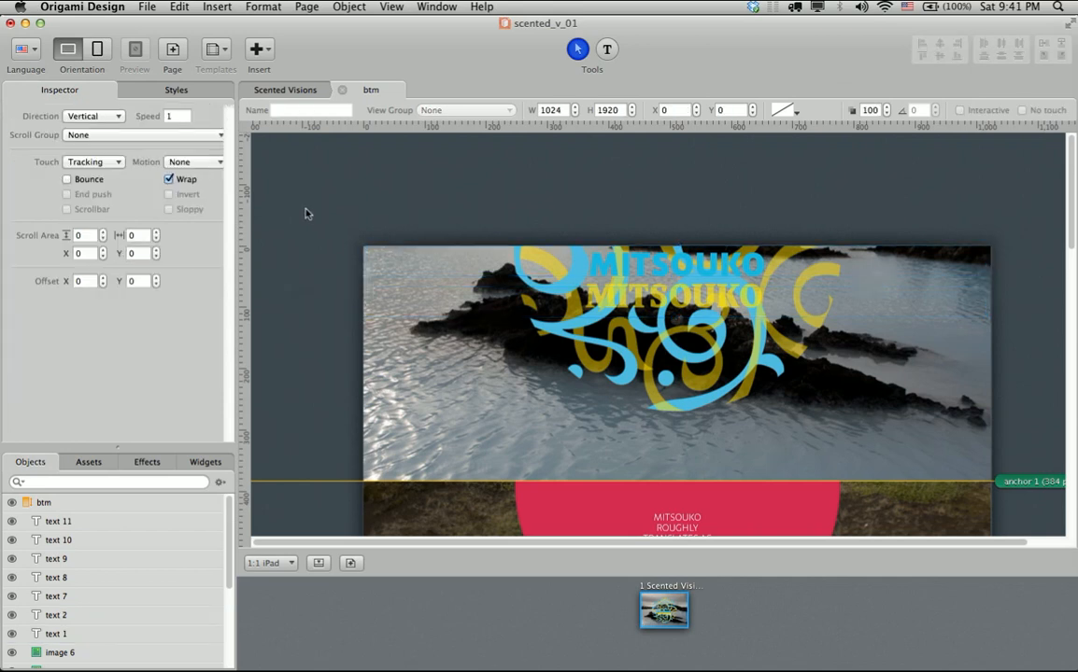
pyautogui.click(316, 167)
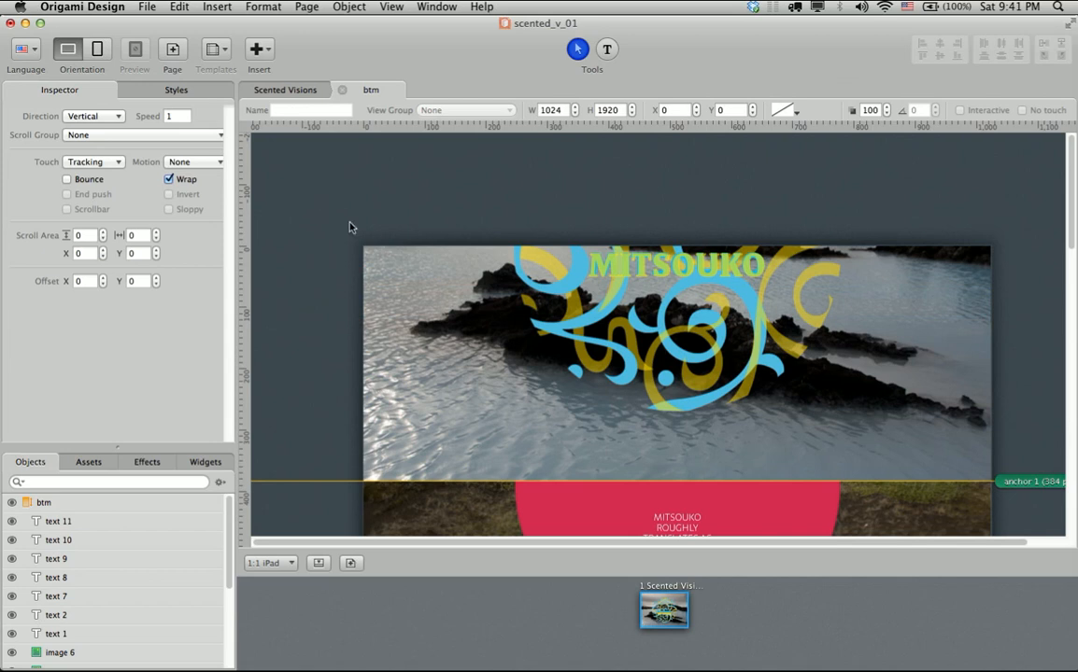
pyautogui.click(332, 177)
# Close the btm scroll group and return to the full Scented Visions landscape page.
pyautogui.click(342, 90)
pyautogui.click(313, 234)
pyautogui.click(305, 189)
pyautogui.scroll(3, 305, 290)
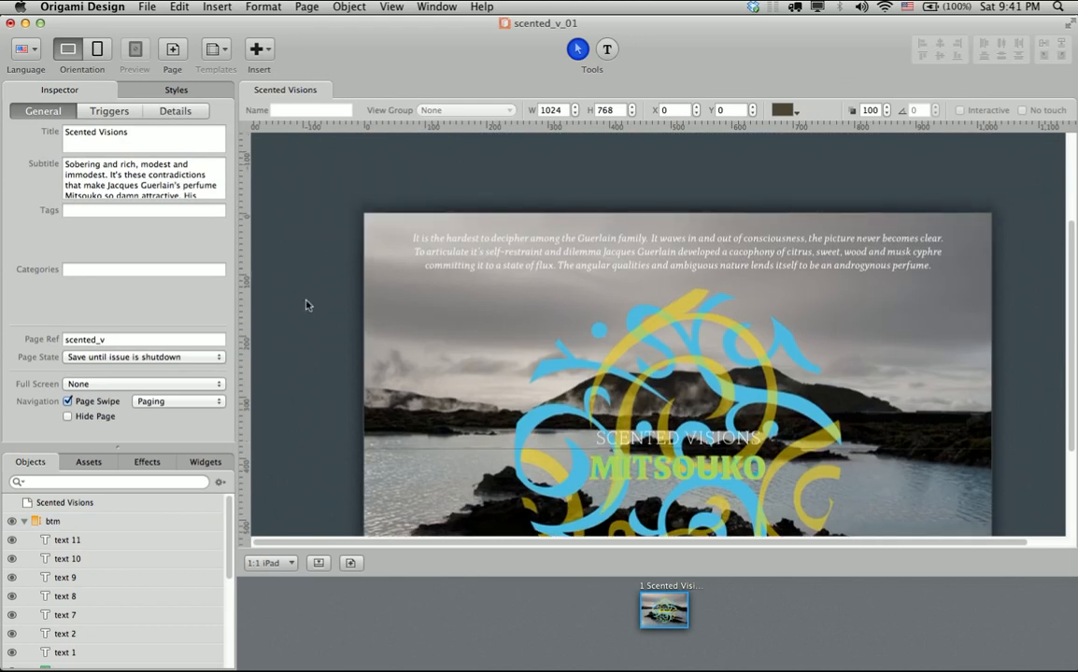